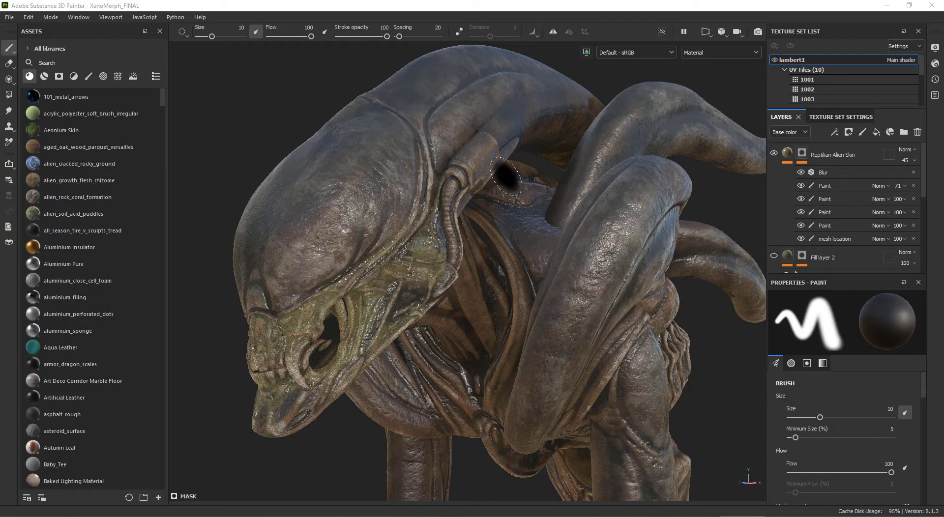
# Examine the textured alien model's head, shoulders, back tubes and ribcage from several angles
pyautogui.keyDown('alt'); pyautogui.moveTo(586, 185); pyautogui.dragTo(511, 196); pyautogui.keyUp('alt')
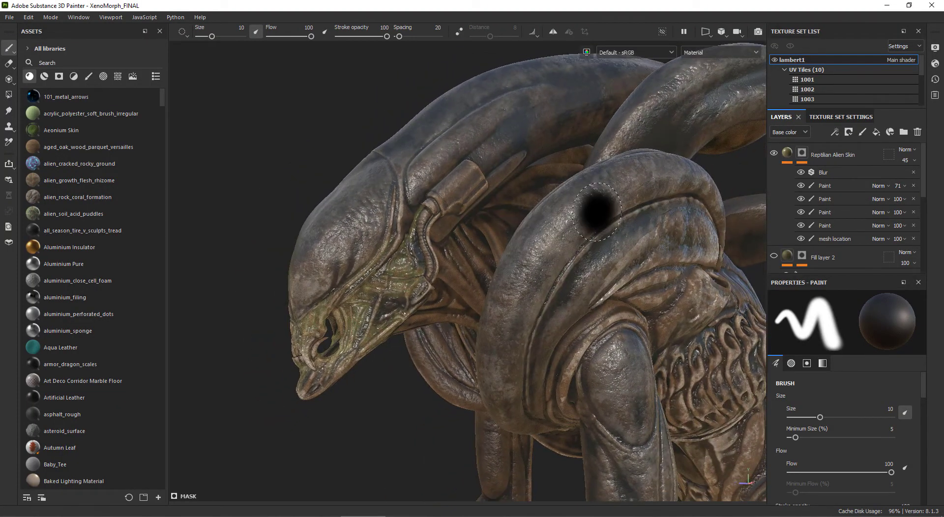
pyautogui.keyDown('alt'); pyautogui.moveTo(596, 211); pyautogui.dragTo(467, 203); pyautogui.keyUp('alt')
pyautogui.keyDown('alt'); pyautogui.moveTo(467, 203); pyautogui.dragTo(531, 221, button='right'); pyautogui.keyUp('alt')
pyautogui.keyDown('alt'); pyautogui.moveTo(531, 222); pyautogui.dragTo(403, 284, button='middle'); pyautogui.keyUp('alt')
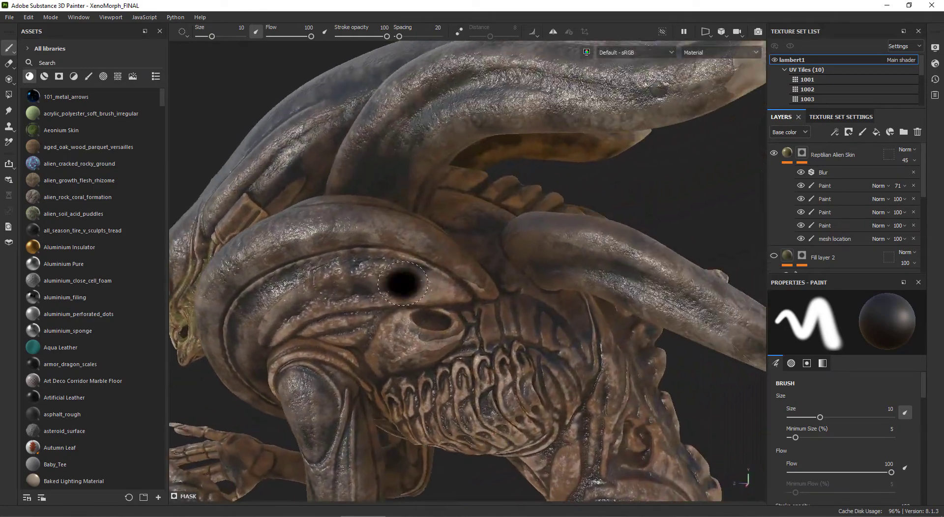
pyautogui.keyDown('alt'); pyautogui.moveTo(403, 284); pyautogui.dragTo(536, 258); pyautogui.keyUp('alt')
pyautogui.keyDown('alt'); pyautogui.moveTo(447, 249); pyautogui.dragTo(521, 252); pyautogui.keyUp('alt')
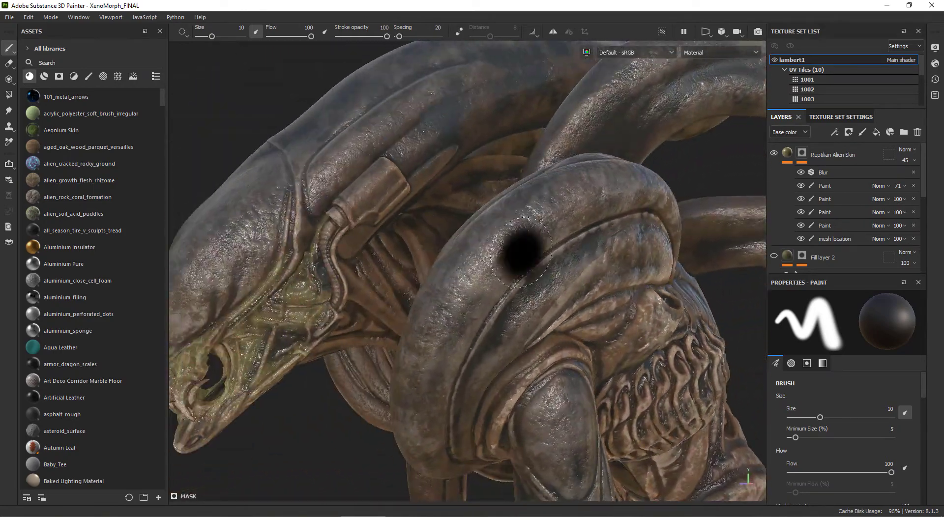
pyautogui.keyDown('alt'); pyautogui.moveTo(521, 253); pyautogui.dragTo(480, 238, button='right'); pyautogui.keyUp('alt')
pyautogui.keyDown('alt'); pyautogui.moveTo(481, 238); pyautogui.dragTo(584, 226); pyautogui.keyUp('alt')
pyautogui.moveTo(344, 241)
pyautogui.keyDown('alt'); pyautogui.mouseDown()
pyautogui.moveTo(431, 253)
pyautogui.moveTo(476, 219)
pyautogui.moveTo(569, 205)
pyautogui.moveTo(506, 205)
pyautogui.moveTo(581, 190)
pyautogui.moveTo(449, 231)
pyautogui.moveTo(481, 227)
pyautogui.mouseUp(); pyautogui.keyUp('alt')
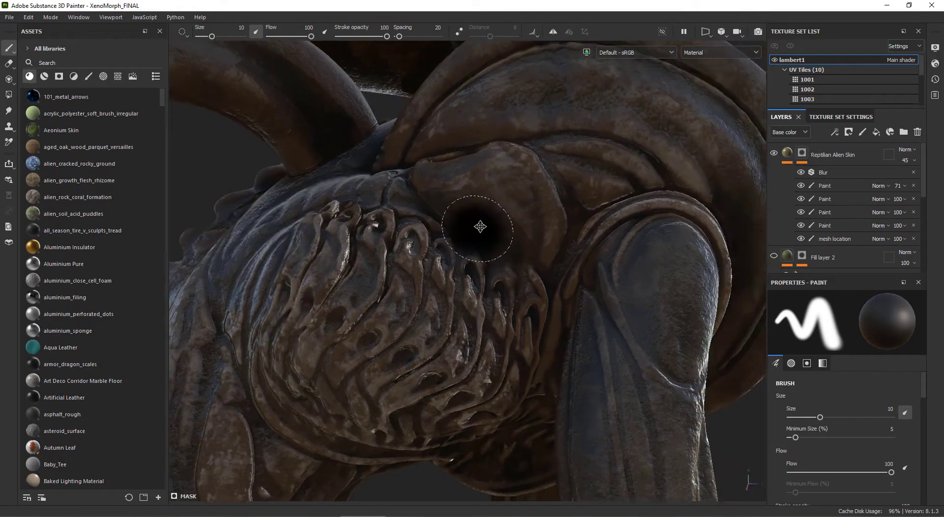
pyautogui.keyDown('alt'); pyautogui.moveTo(480, 227); pyautogui.dragTo(604, 156, button='middle'); pyautogui.keyUp('alt')
pyautogui.keyDown('alt'); pyautogui.moveTo(596, 161); pyautogui.dragTo(607, 158); pyautogui.keyUp('alt')
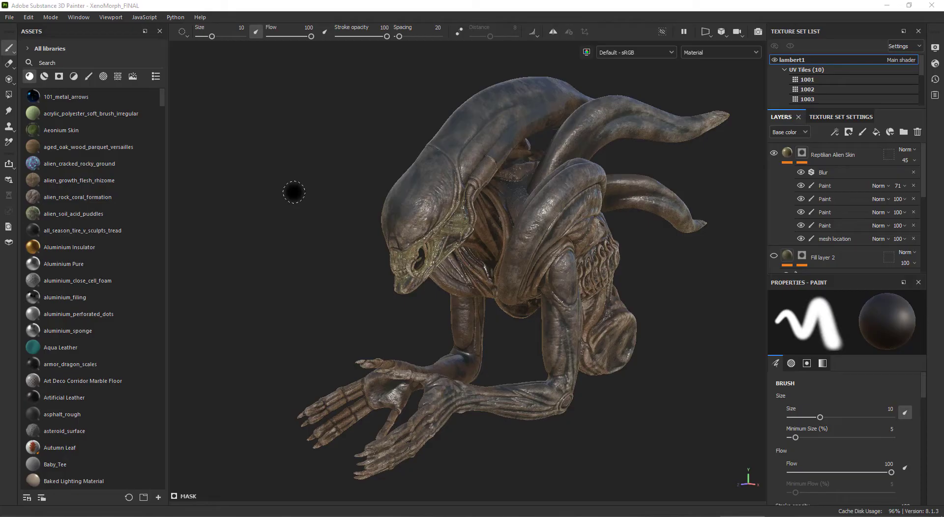
# Send the textured XenoMorph_FINAL model to Substance 3D Stager
pyautogui.click(9, 18)
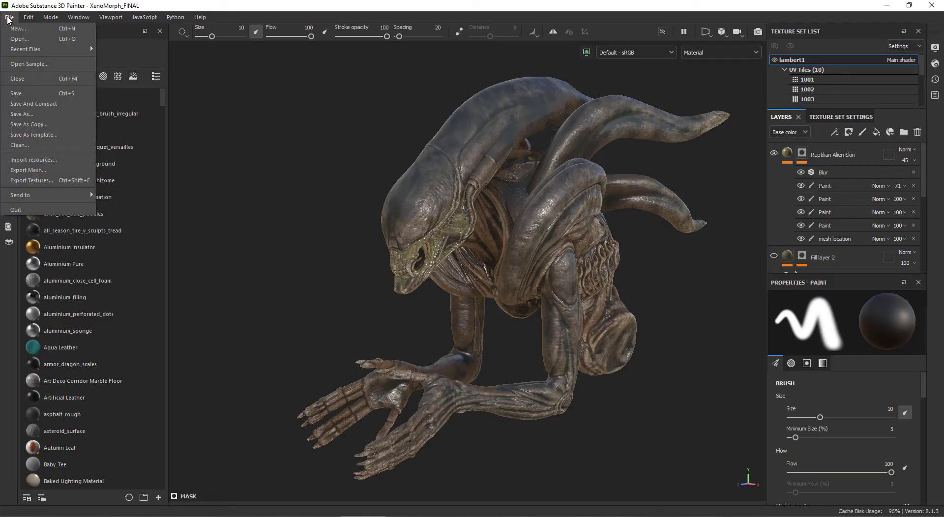
pyautogui.moveTo(69, 197)
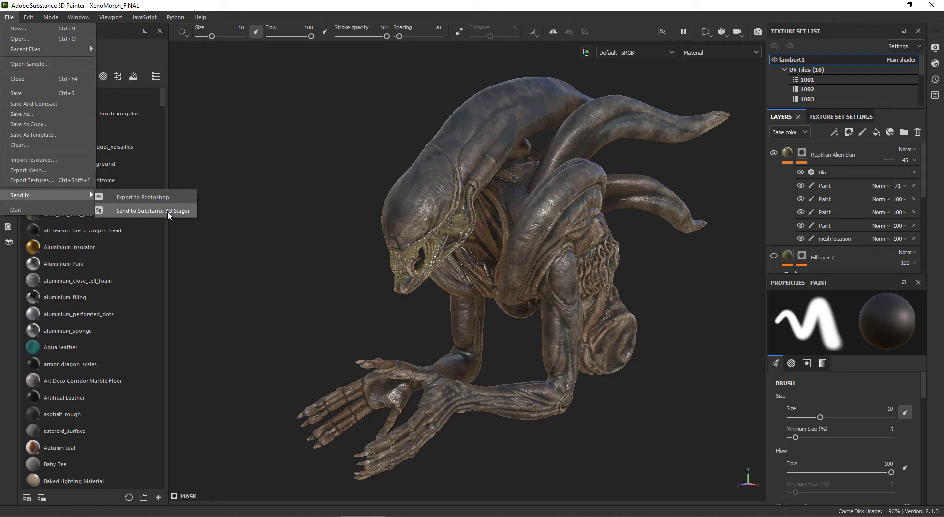
pyautogui.click(154, 211)
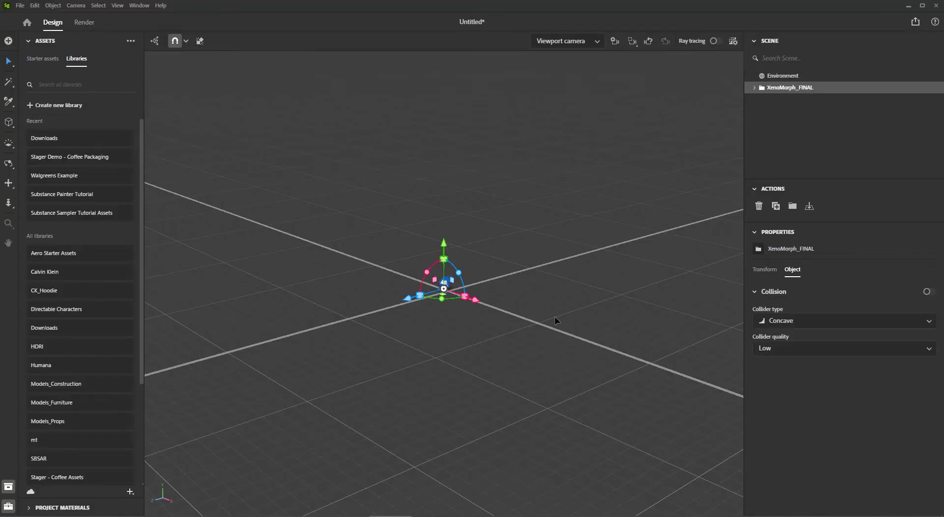
# Scale the XenoMorph_FINAL group uniformly to 200 and frame the whole creature in the viewport
pyautogui.click(764, 270)
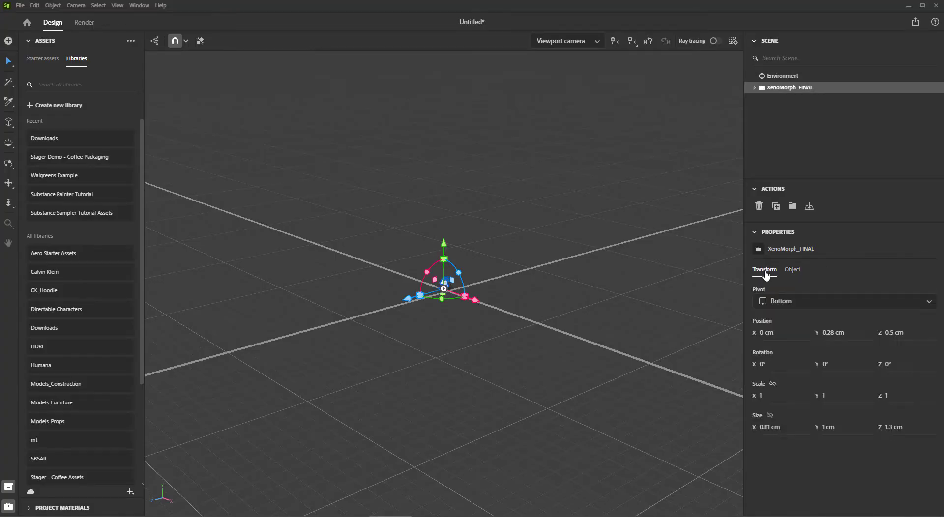
pyautogui.click(772, 383)
pyautogui.click(774, 395)
pyautogui.write('200')
pyautogui.press('Return')
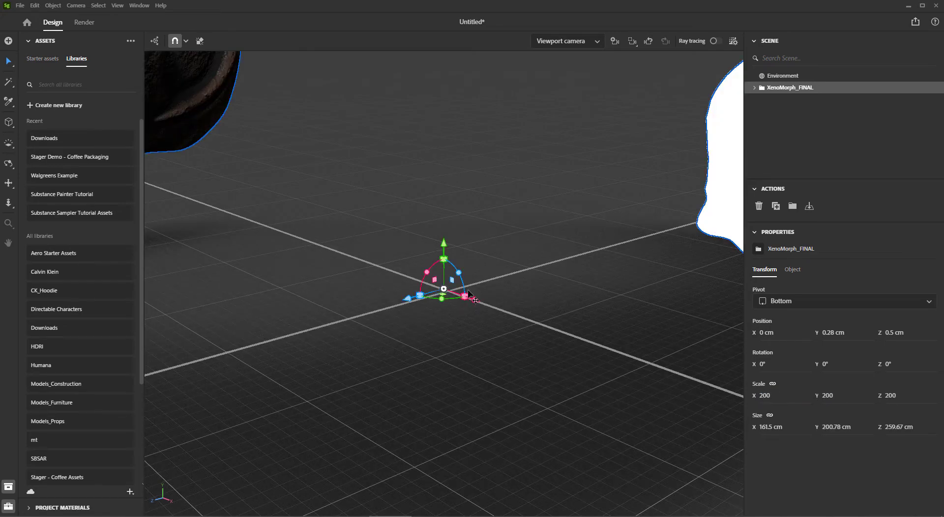
pyautogui.press('f')
pyautogui.moveTo(427, 294); pyautogui.dragTo(480, 246, button='right')
pyautogui.press('f')
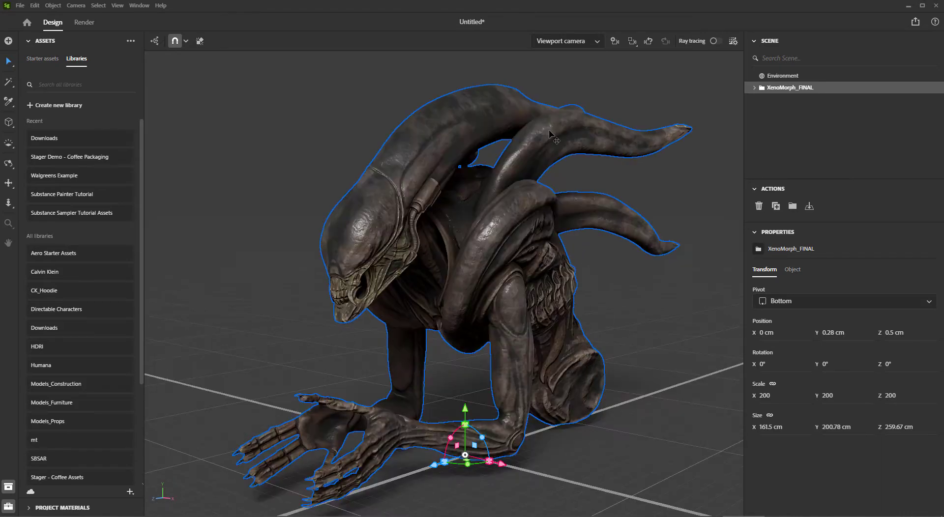
# Add a camera to the scene and frame the creature's head, arms and upper body from a low angle
pyautogui.click(615, 41)
pyautogui.moveTo(517, 202); pyautogui.dragTo(527, 170, button='right')
pyautogui.scroll(4, 533, 177)
pyautogui.moveTo(527, 170); pyautogui.dragTo(567, 215, button='middle')
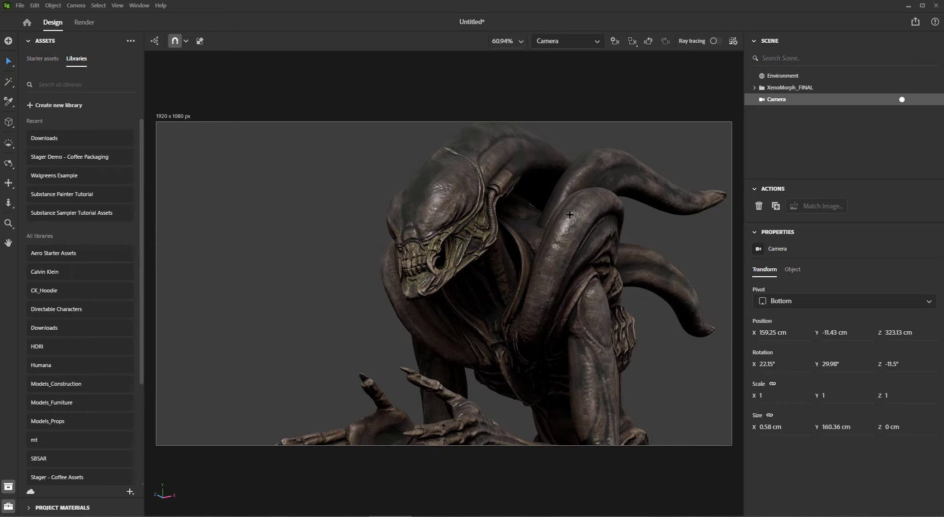
pyautogui.scroll(-1, 566, 215)
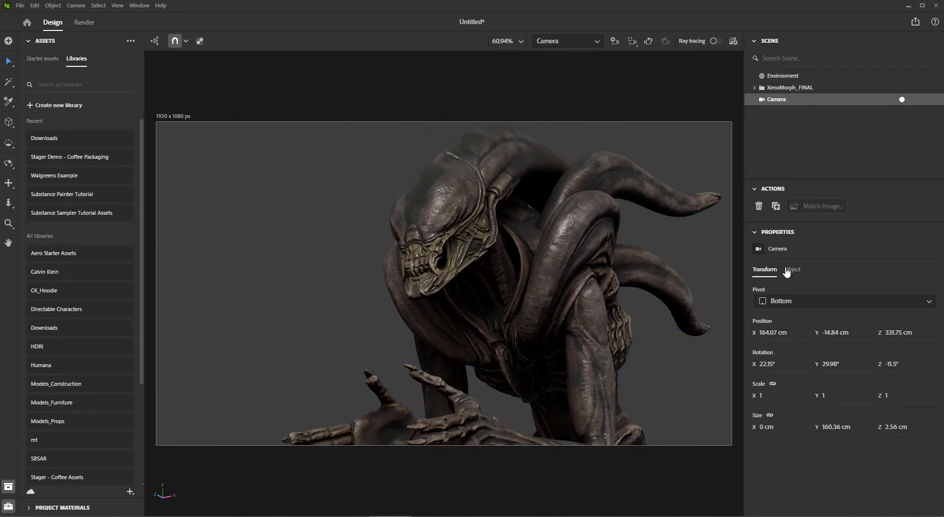
# Set the camera's output size to 1200 x 1920 px and reframe the creature in the portrait format
pyautogui.click(793, 270)
pyautogui.click(789, 303)
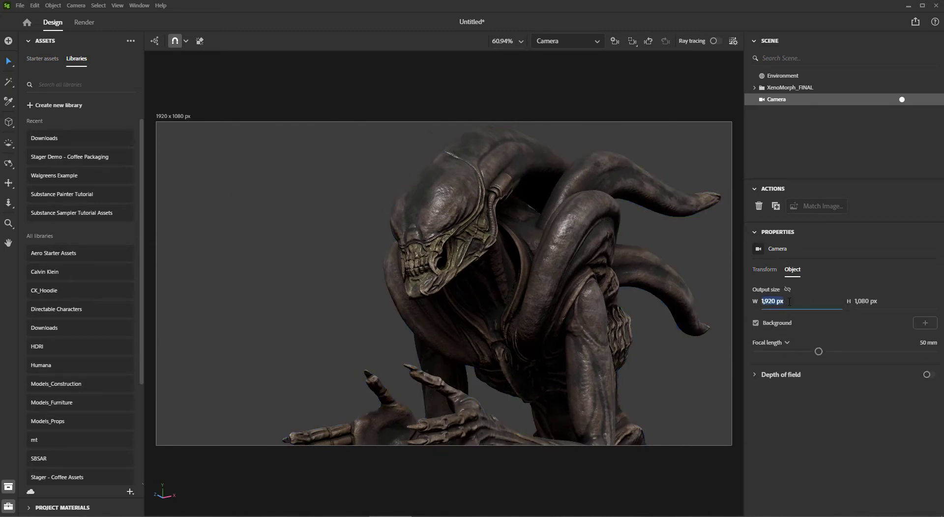
pyautogui.write('1200')
pyautogui.press('Tab')
pyautogui.write('1,920')
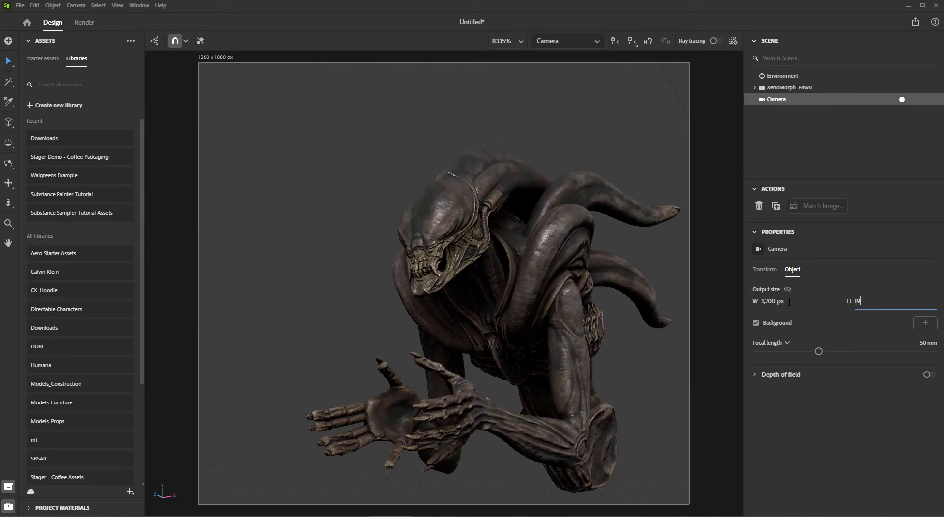
pyautogui.press('Return')
pyautogui.scroll(8, 461, 296)
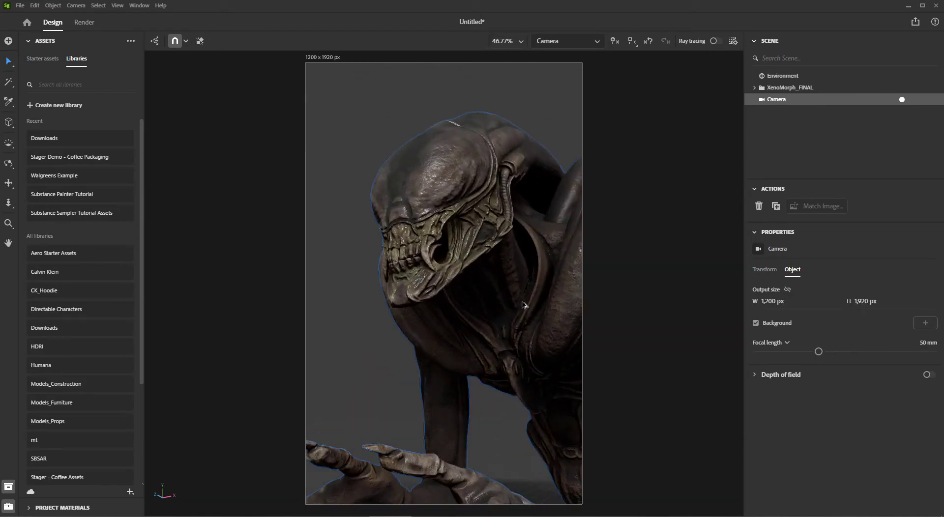
pyautogui.moveTo(524, 305); pyautogui.dragTo(444, 304, button='right')
pyautogui.scroll(-5, 439, 292)
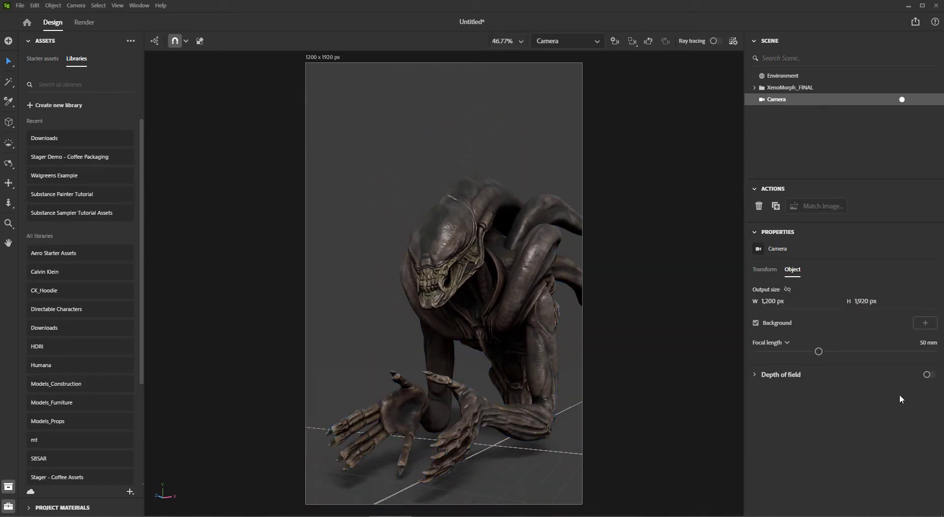
# Set the camera's focal length to 85 mm and recompose the shot around the creature's head and hands
pyautogui.click(926, 343)
pyautogui.write('85')
pyautogui.press('Return')
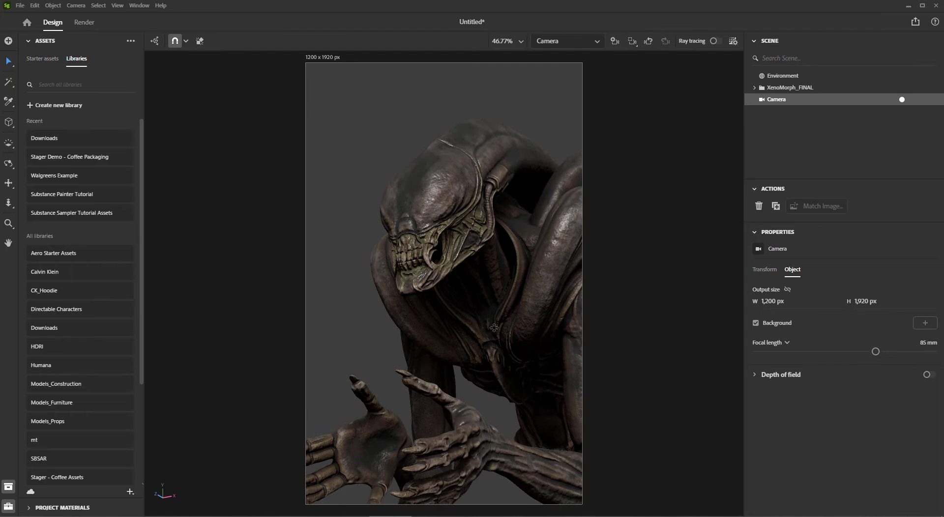
pyautogui.moveTo(494, 328); pyautogui.dragTo(515, 299, button='middle')
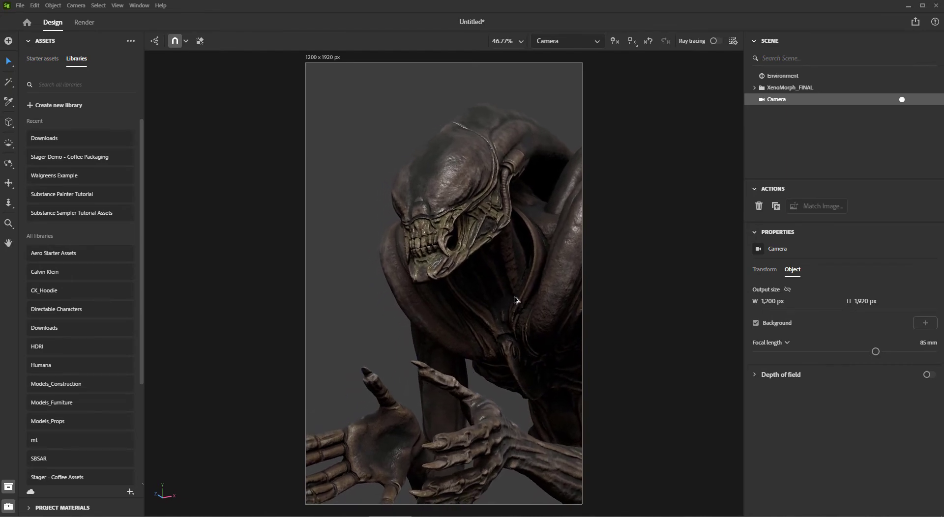
pyautogui.moveTo(515, 300); pyautogui.dragTo(602, 303)
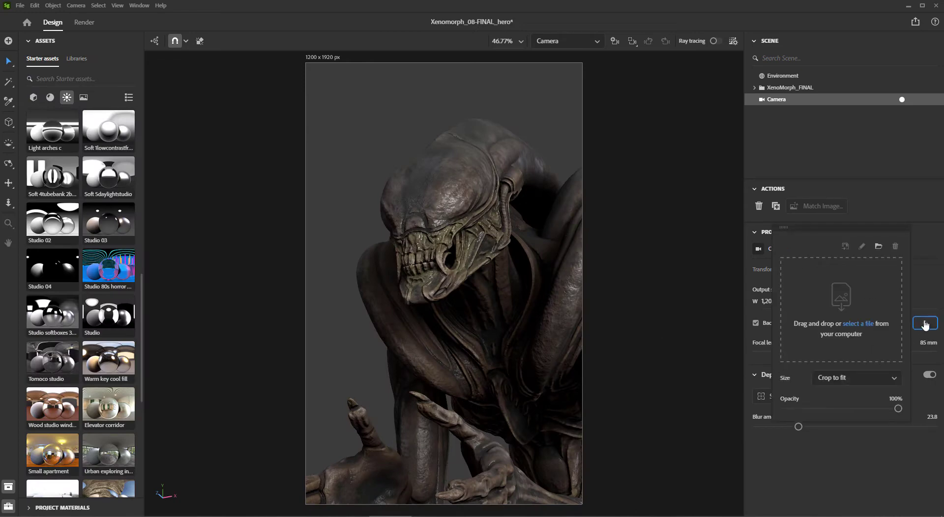
# Load AdobeStock_165476454.jpeg from the industrial folder as the camera's background image
pyautogui.click(868, 324)
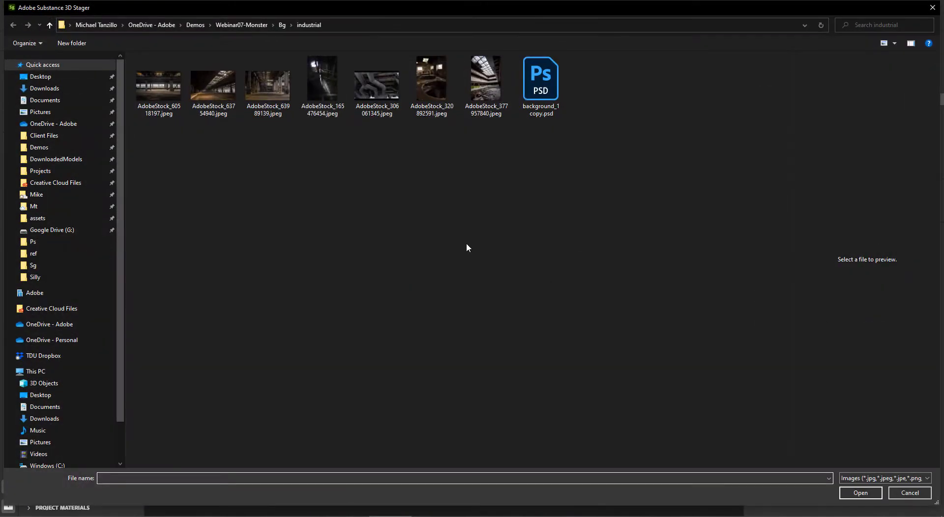
pyautogui.doubleClick(325, 83)
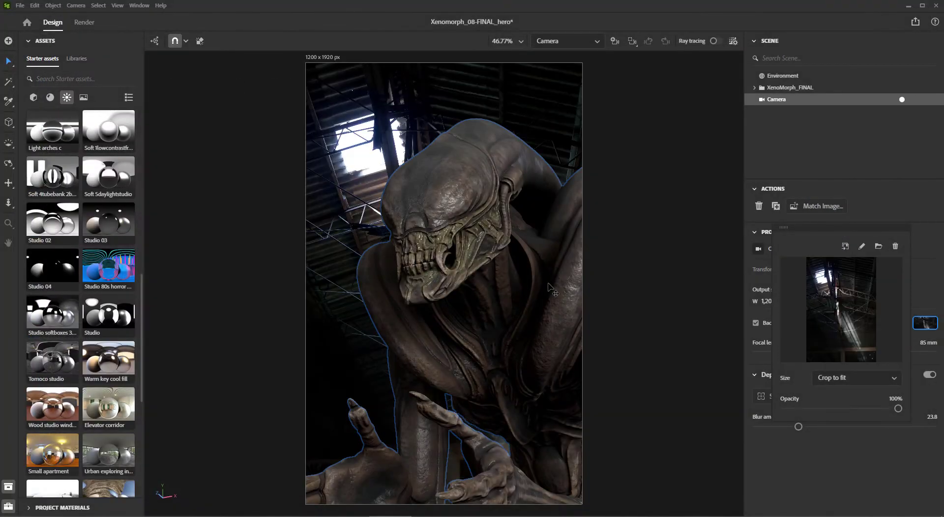
pyautogui.click(642, 158)
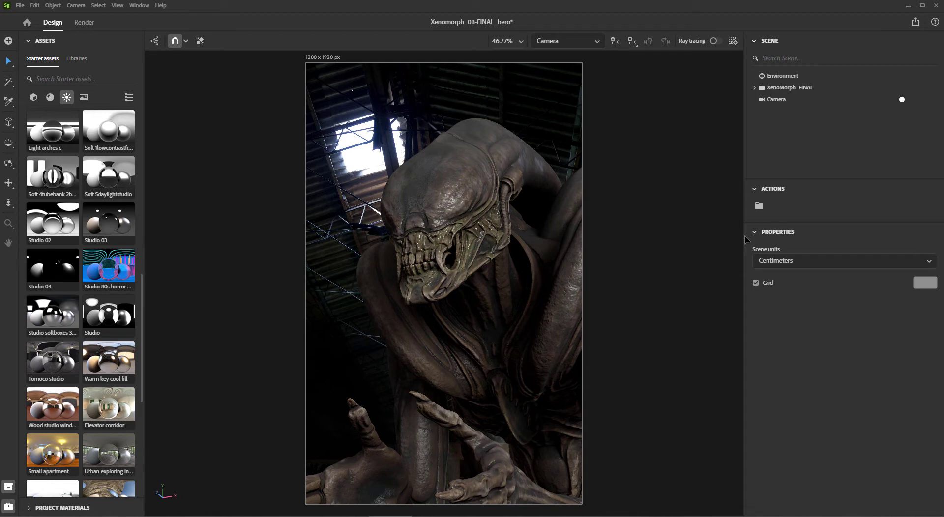
# Lower the environment light's intensity to 0%
pyautogui.click(783, 77)
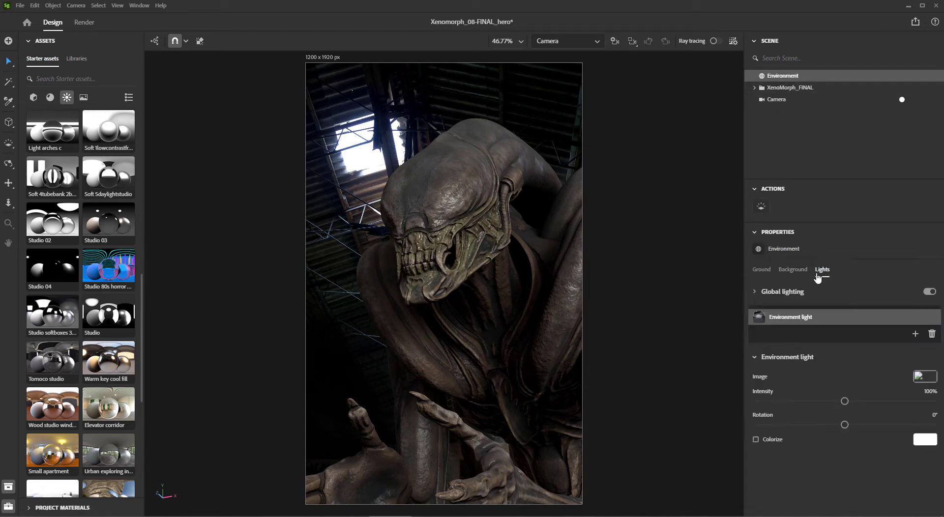
pyautogui.moveTo(845, 401); pyautogui.dragTo(719, 406)
pyautogui.click(682, 224)
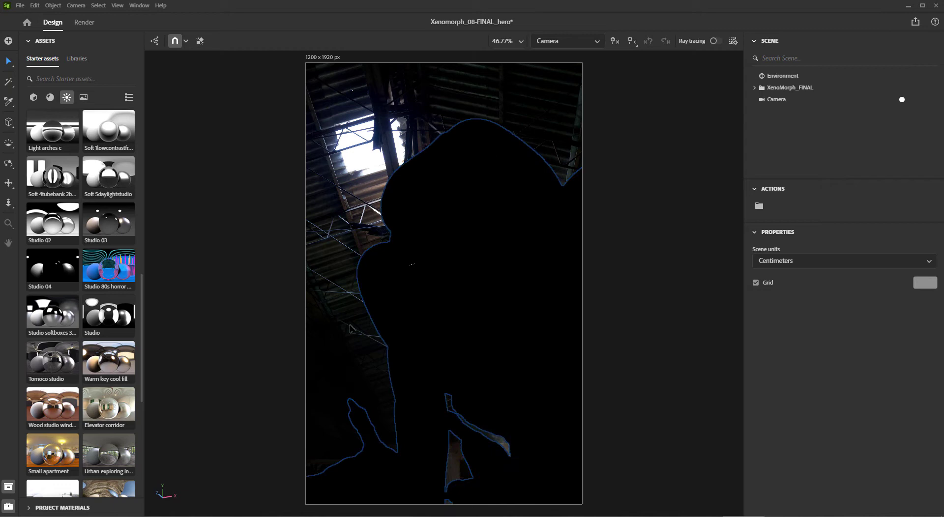
pyautogui.click(345, 260)
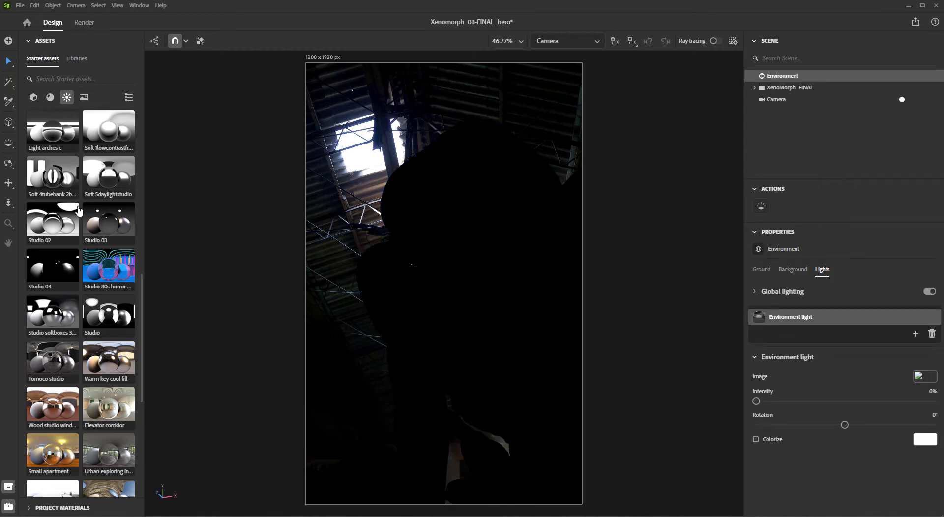
# Add a physical spot light onto the creature and pull it away from the body toward its raised hand
pyautogui.scroll(5, 82, 204)
pyautogui.scroll(5, 88, 212)
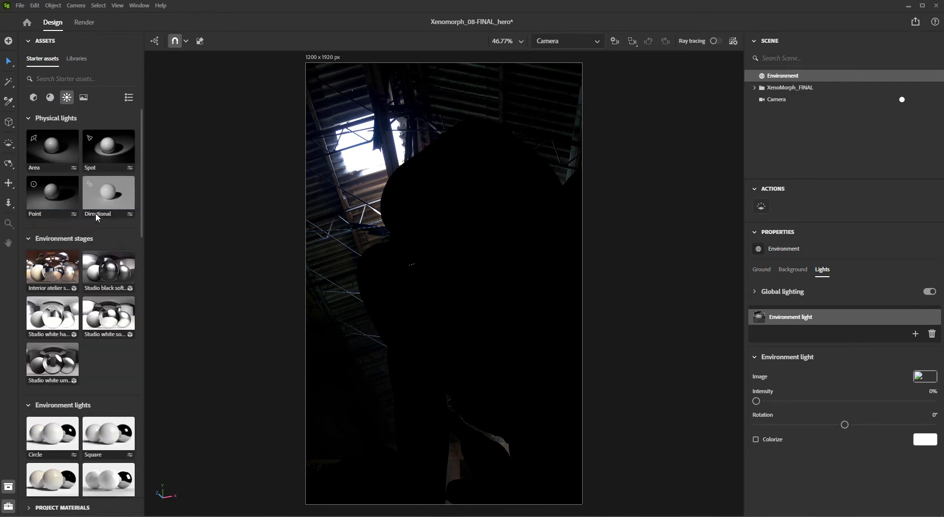
pyautogui.moveTo(105, 154); pyautogui.dragTo(409, 303)
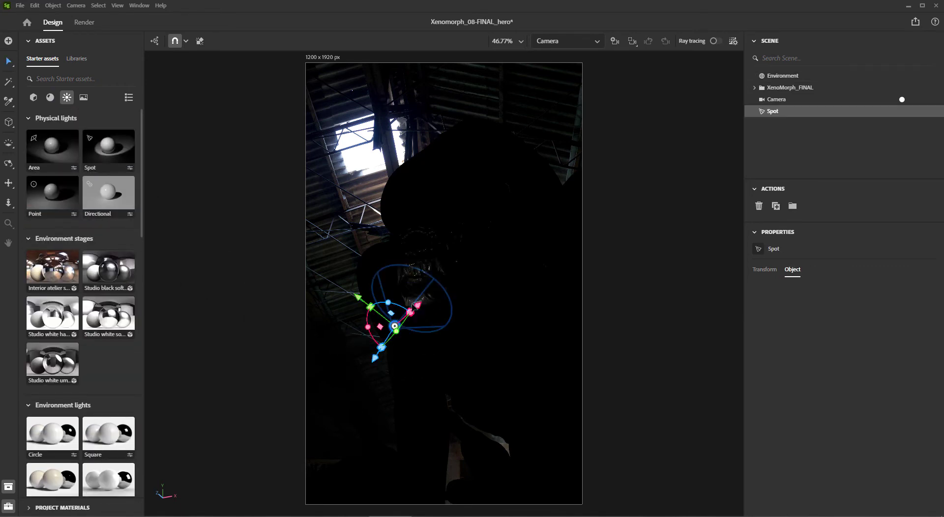
pyautogui.moveTo(365, 376); pyautogui.dragTo(296, 483)
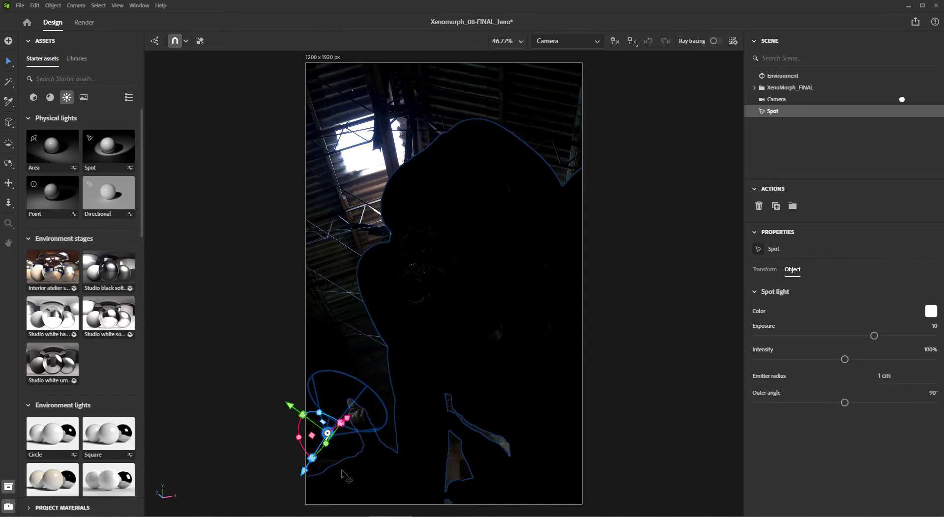
# Switch to the viewport camera, then move the spot light out beside the creature and rotate it to aim at the body
pyautogui.click(567, 42)
pyautogui.click(560, 56)
pyautogui.moveTo(536, 347); pyautogui.dragTo(411, 292, button='right')
pyautogui.moveTo(372, 297); pyautogui.dragTo(396, 404)
pyautogui.moveTo(430, 344); pyautogui.dragTo(321, 381)
pyautogui.press('r')
pyautogui.moveTo(303, 427); pyautogui.dragTo(268, 404)
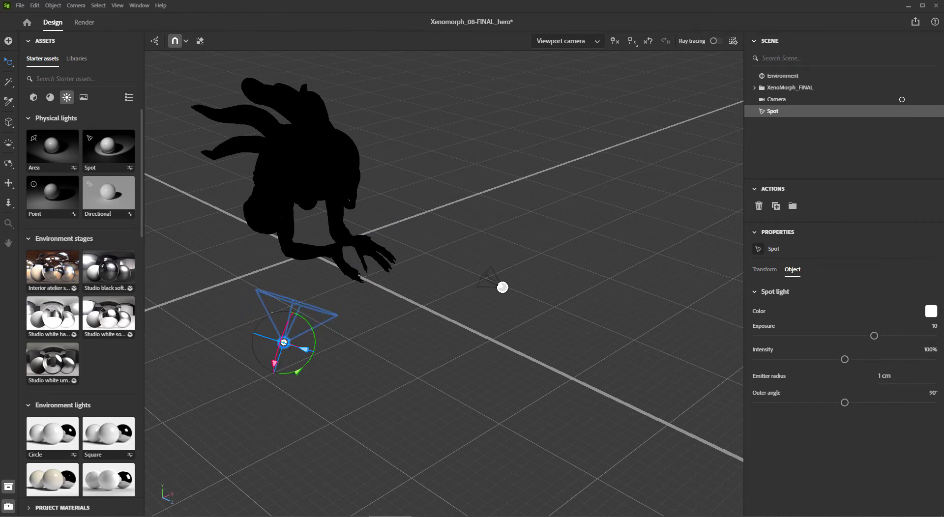
# Set the spot light's exposure to 18 and its outer angle to 39°, turning its beam toward the creature's head
pyautogui.click(933, 328)
pyautogui.write('18')
pyautogui.press('Return')
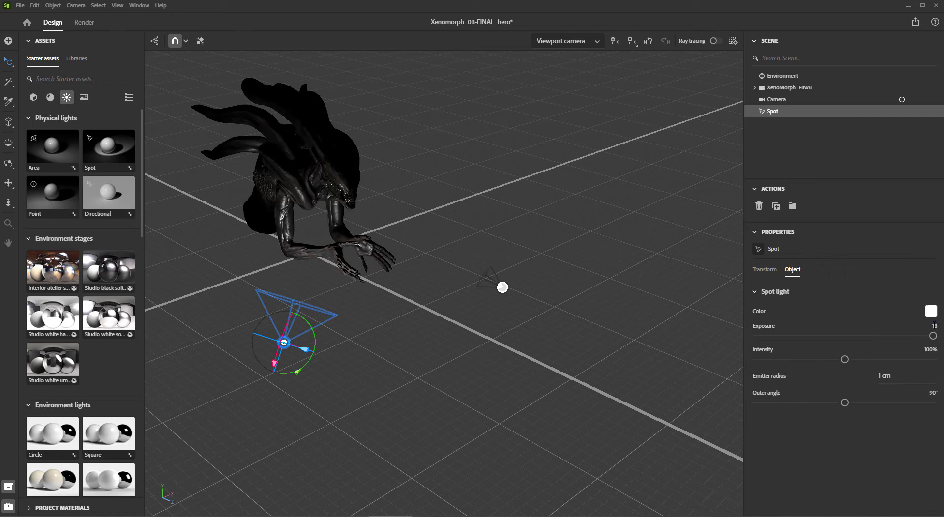
pyautogui.moveTo(298, 370); pyautogui.dragTo(281, 394)
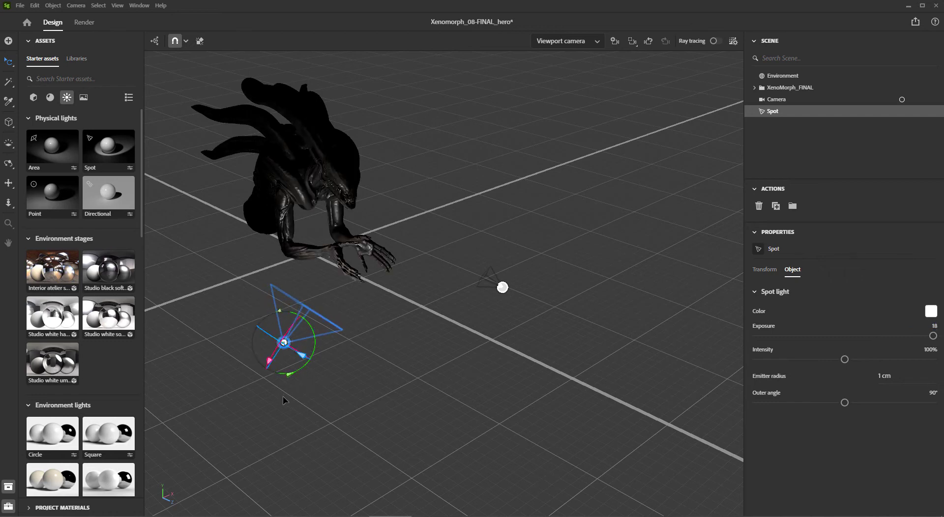
pyautogui.moveTo(844, 402); pyautogui.dragTo(796, 404)
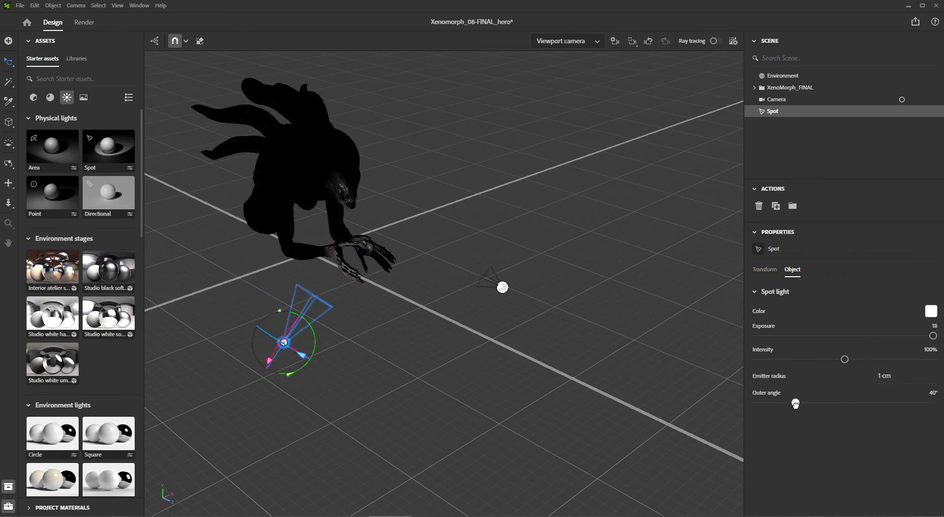
# Raise the spot light beside the creature and shift it along its X axis, then fine-tune its height below the head
pyautogui.moveTo(307, 411); pyautogui.dragTo(298, 300, button='right')
pyautogui.press('v')
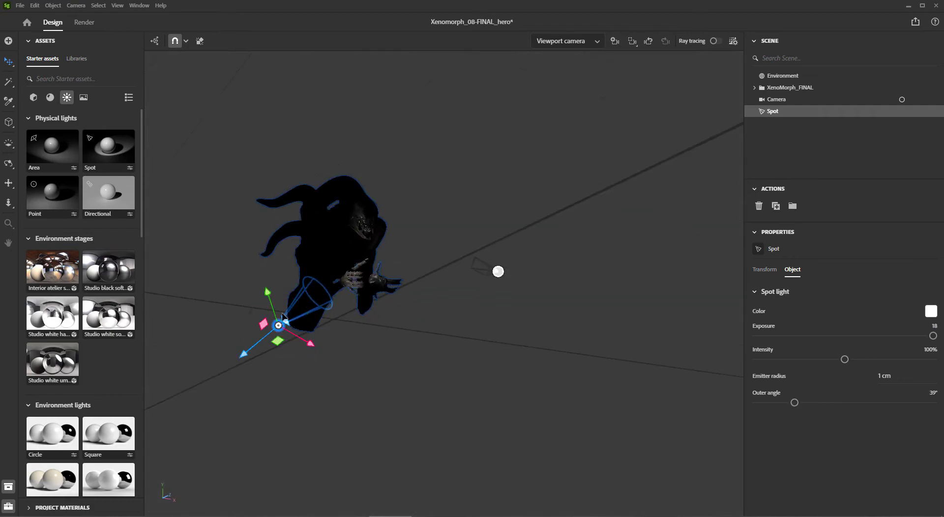
pyautogui.moveTo(266, 292); pyautogui.dragTo(248, 250)
pyautogui.moveTo(297, 308); pyautogui.dragTo(284, 298)
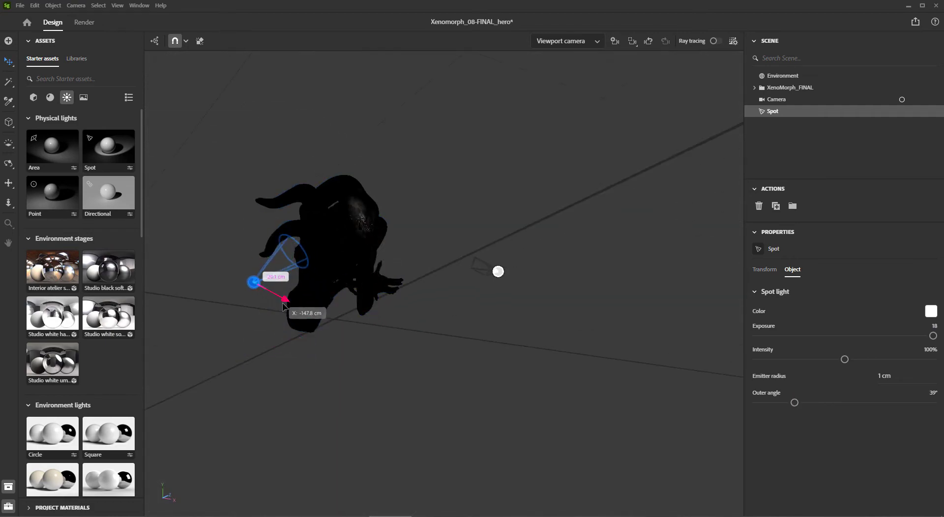
pyautogui.moveTo(290, 304); pyautogui.dragTo(303, 350, button='right')
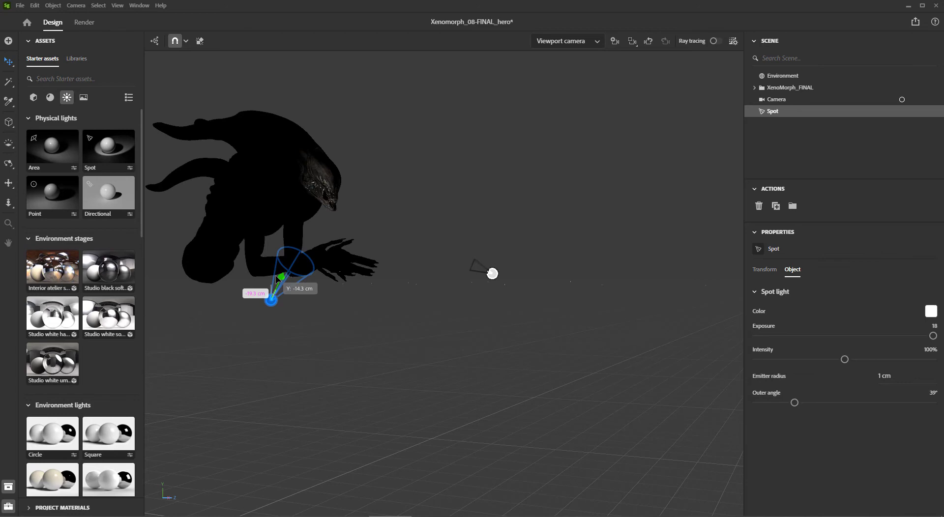
# Try 50 cm and 20 cm emitter radii on the spot light, then set the radius to 35 cm
pyautogui.click(903, 379)
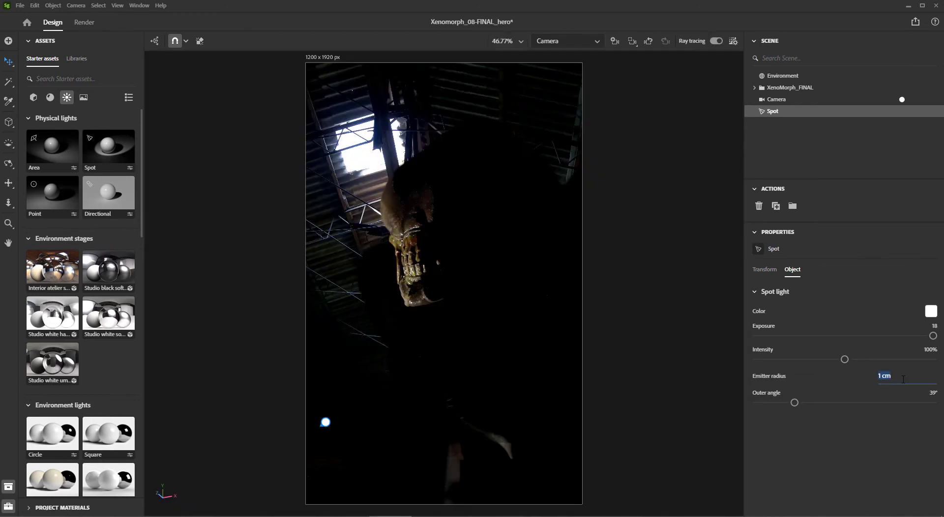
pyautogui.write('50')
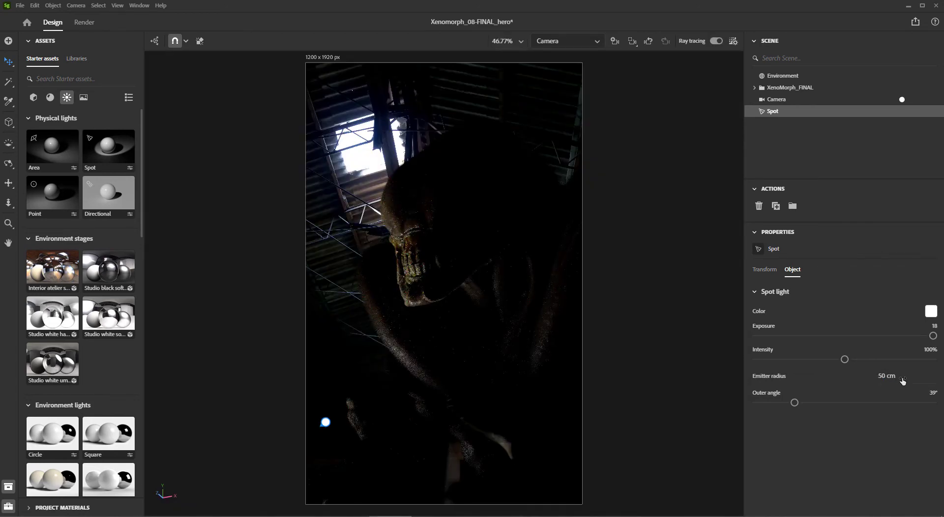
pyautogui.press('Return')
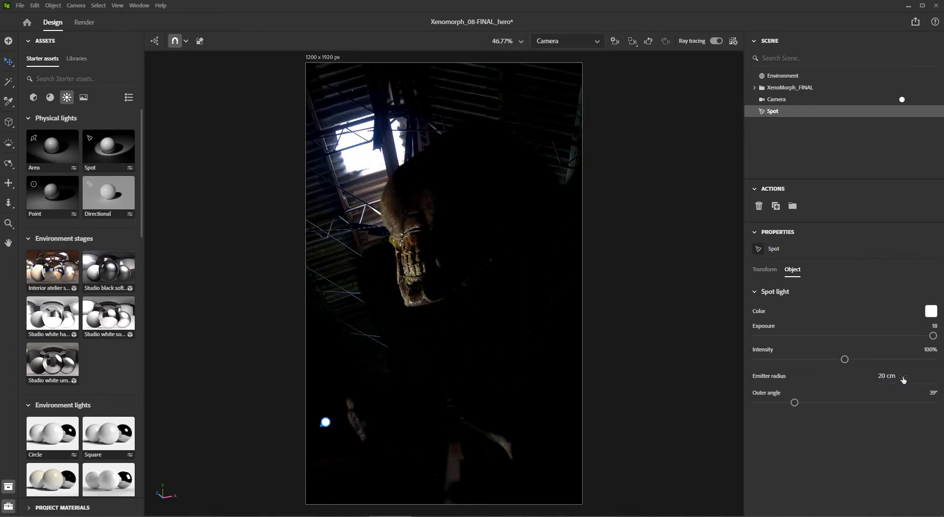
pyautogui.click(903, 380)
pyautogui.write('35')
pyautogui.press('Return')
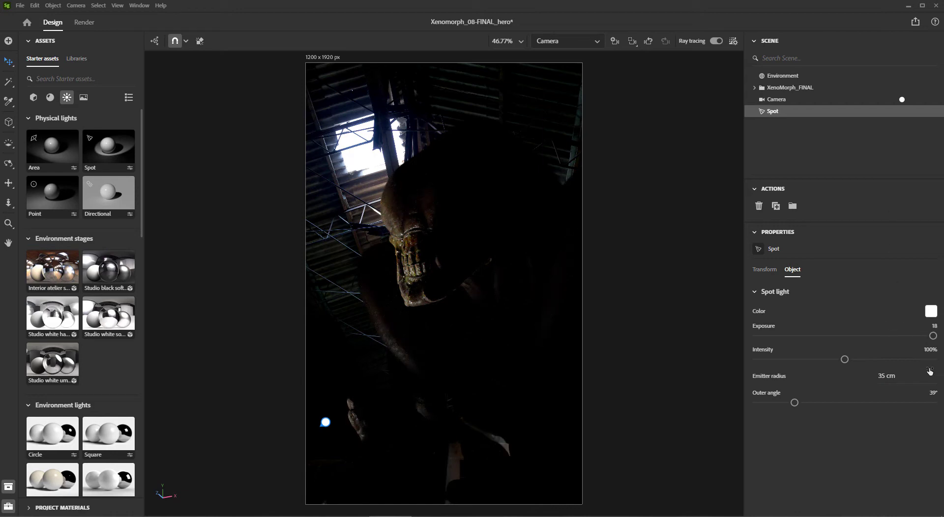
pyautogui.press('Return')
# Set the spot light's exposure to 20 and tint it muted blue with HSV 213, 33, 70
pyautogui.click(935, 328)
pyautogui.write('20')
pyautogui.press('Return')
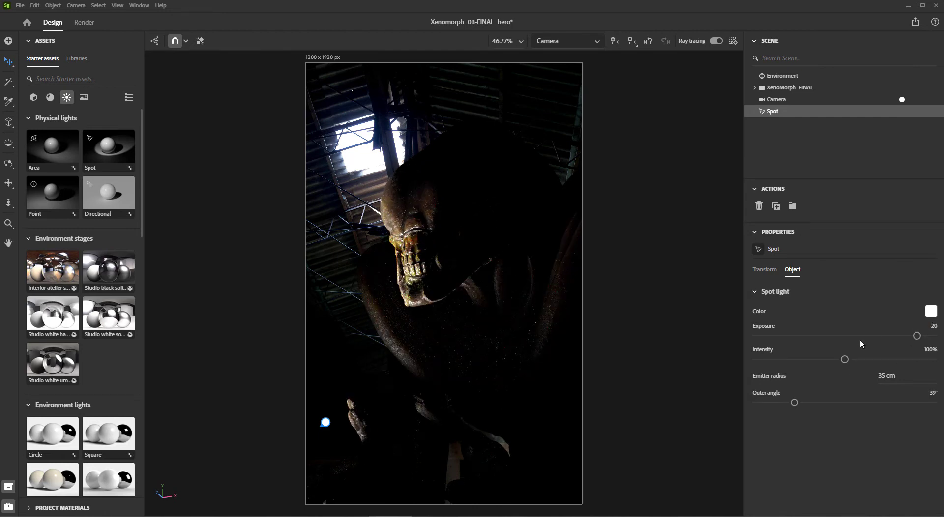
pyautogui.click(930, 311)
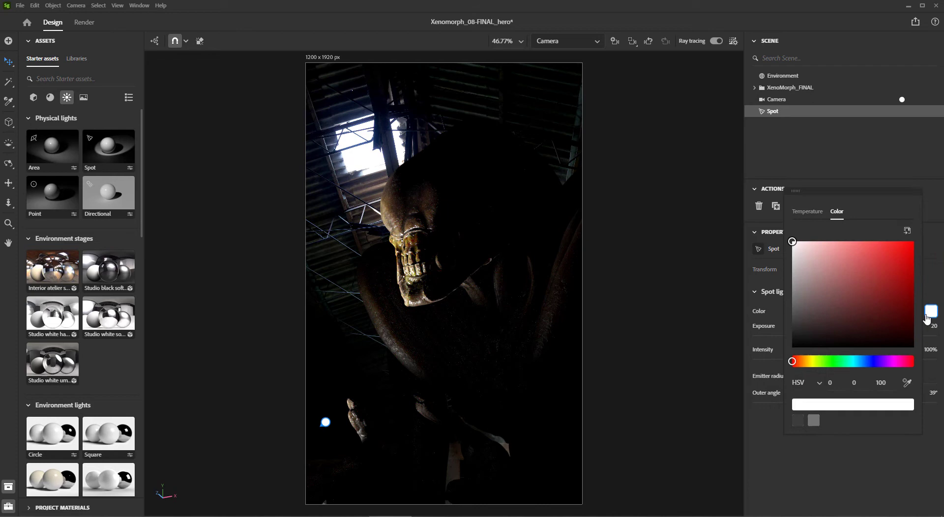
pyautogui.click(864, 362)
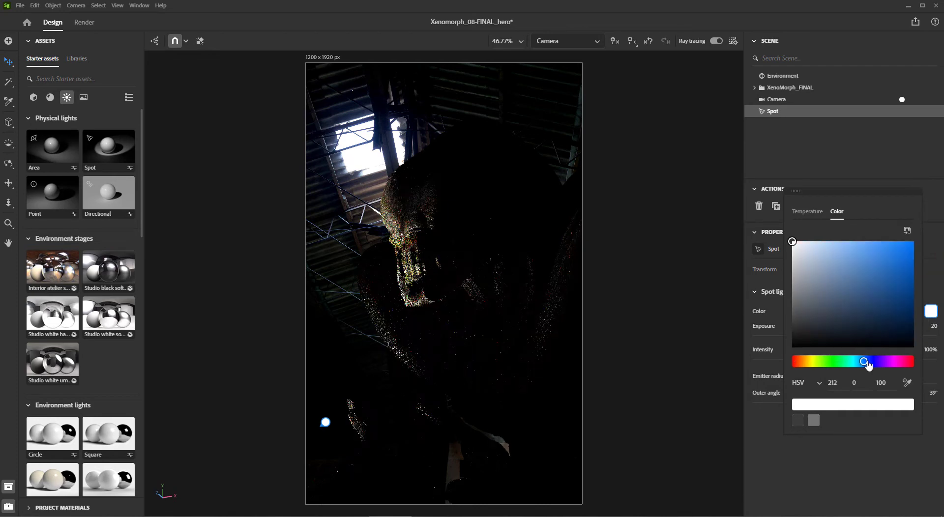
pyautogui.click(831, 274)
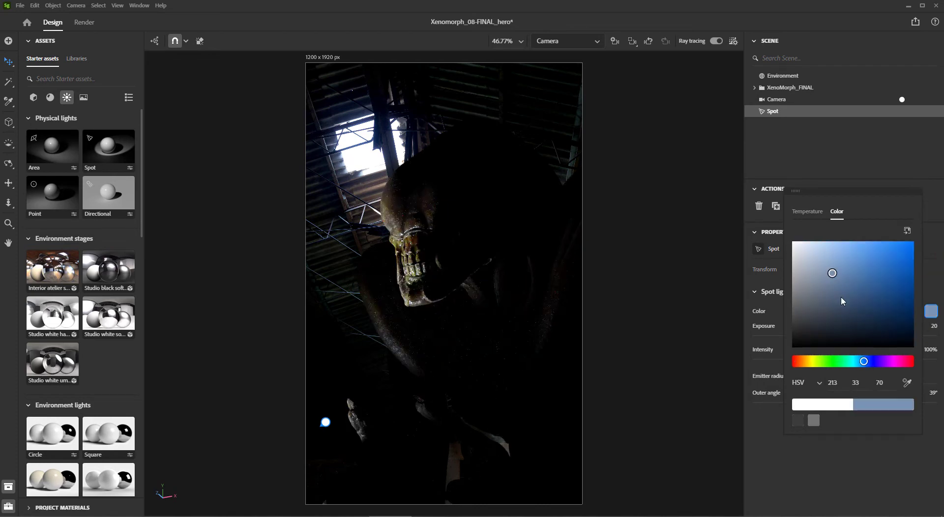
pyautogui.click(837, 164)
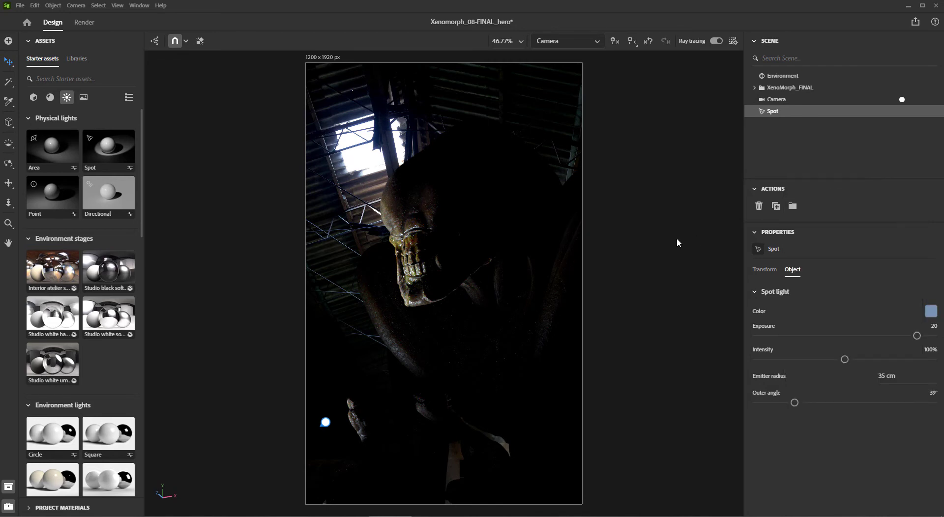
# Duplicate the blue spot light, move the copy lower and out along its X axis, and adjust its rotation toward the creature
pyautogui.press('\\')
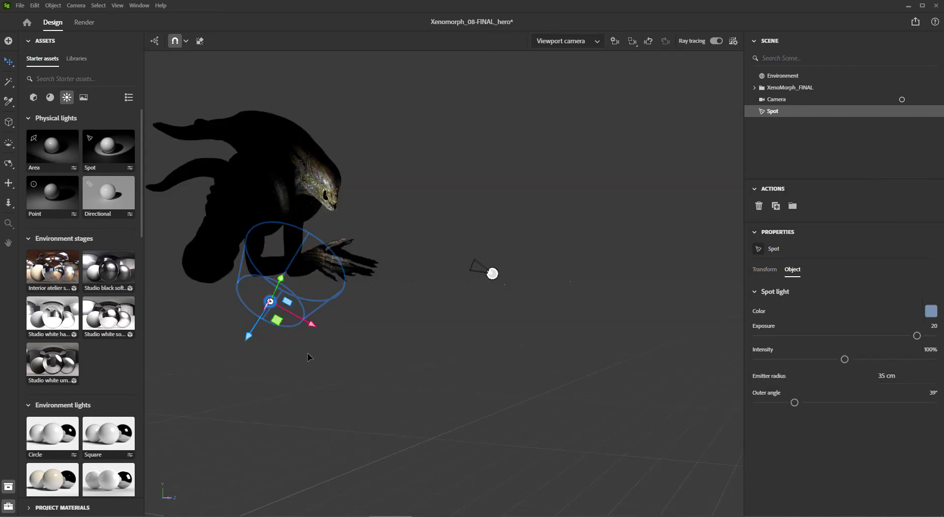
pyautogui.keyDown('alt'); pyautogui.moveTo(280, 279); pyautogui.dragTo(258, 314); pyautogui.keyUp('alt')
pyautogui.moveTo(275, 322); pyautogui.dragTo(228, 339, button='right')
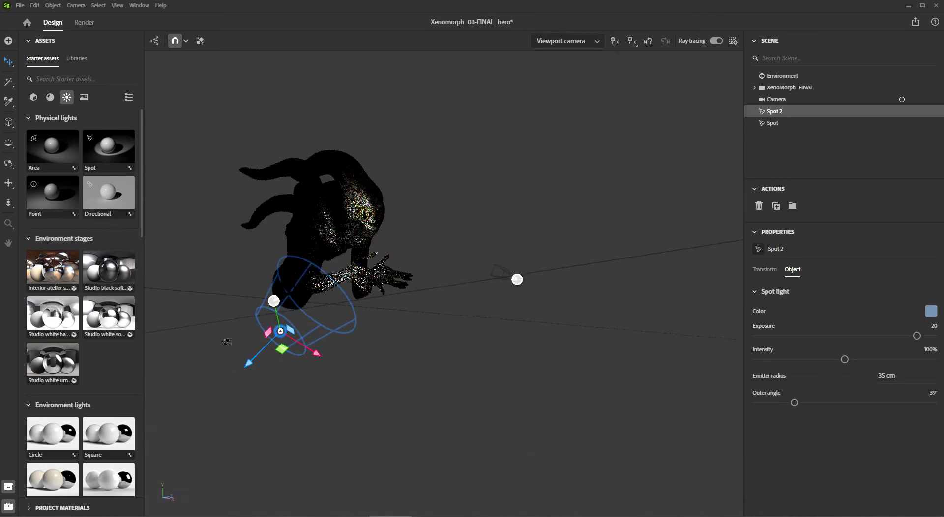
pyautogui.moveTo(315, 353)
pyautogui.mouseDown()
pyautogui.moveTo(336, 361)
pyautogui.moveTo(321, 369)
pyautogui.moveTo(331, 369)
pyautogui.mouseUp()
pyautogui.press('r')
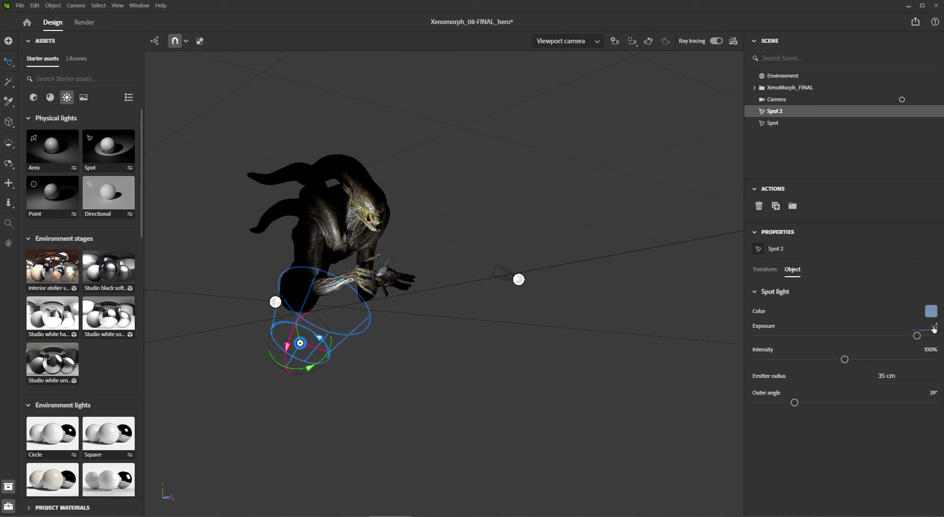
# Set the duplicated spot light's exposure to 17 and check the lighting through the scene camera
pyautogui.press('Return')
pyautogui.press('pagedown')
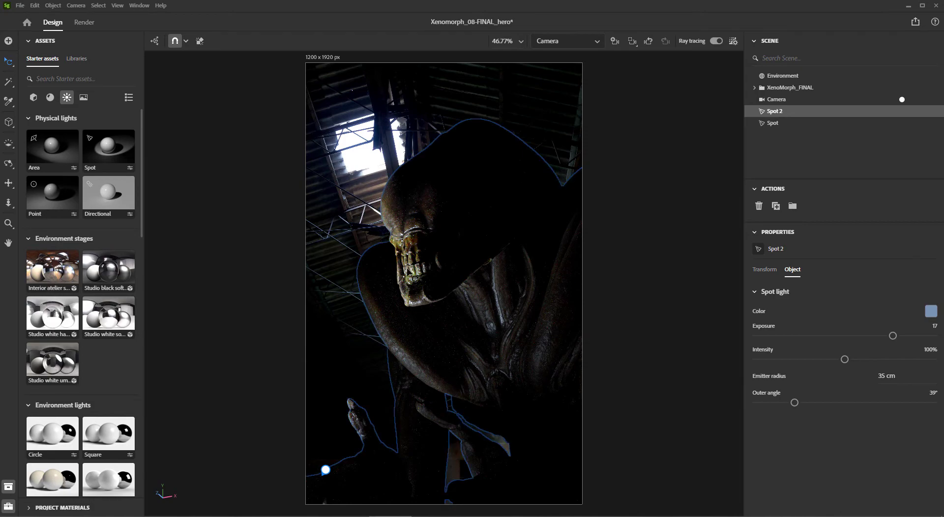
pyautogui.click(649, 330)
# Add a physical area light on the creature and move it off the body, about 61 cm along Y
pyautogui.moveTo(66, 160); pyautogui.dragTo(597, 319)
pyautogui.press('c')
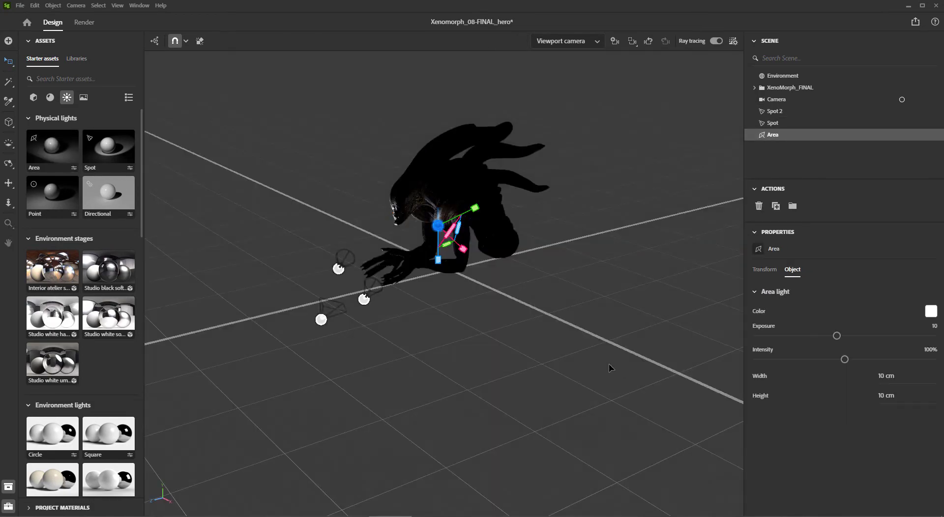
pyautogui.press('v')
pyautogui.moveTo(439, 264); pyautogui.dragTo(439, 341)
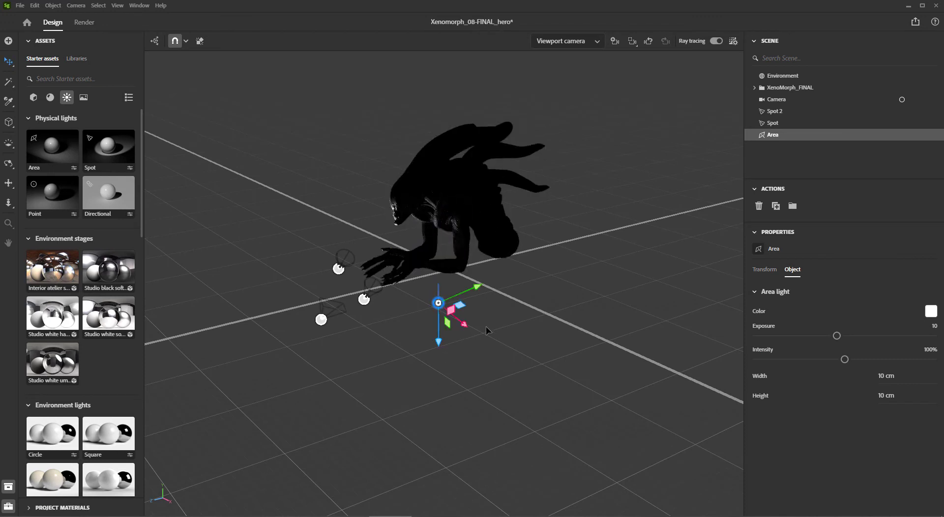
pyautogui.moveTo(475, 286); pyautogui.dragTo(535, 263)
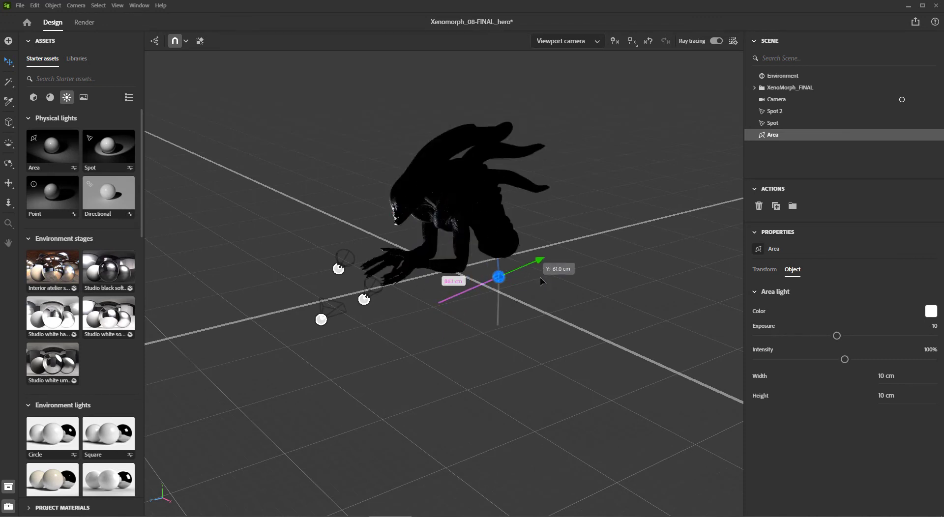
# Resize the area light to 100 cm wide and 100 cm high, and set its exposure to 14.5
pyautogui.click(899, 374)
pyautogui.write('100')
pyautogui.press('Tab')
pyautogui.write('100')
pyautogui.press('Return')
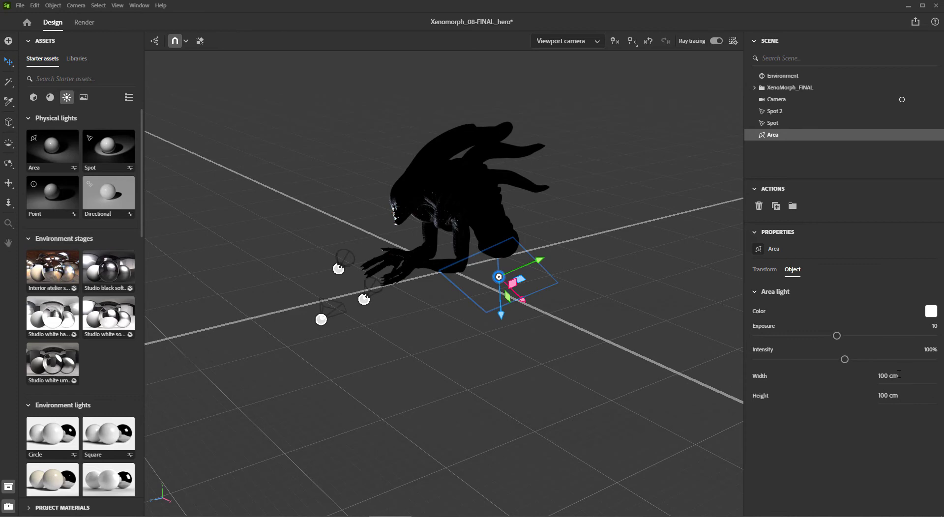
pyautogui.moveTo(837, 335); pyautogui.dragTo(871, 344)
# Tint the area light blue with HSV 223, 35, 79 and review the creature through the scene camera with nothing selected
pyautogui.click(931, 312)
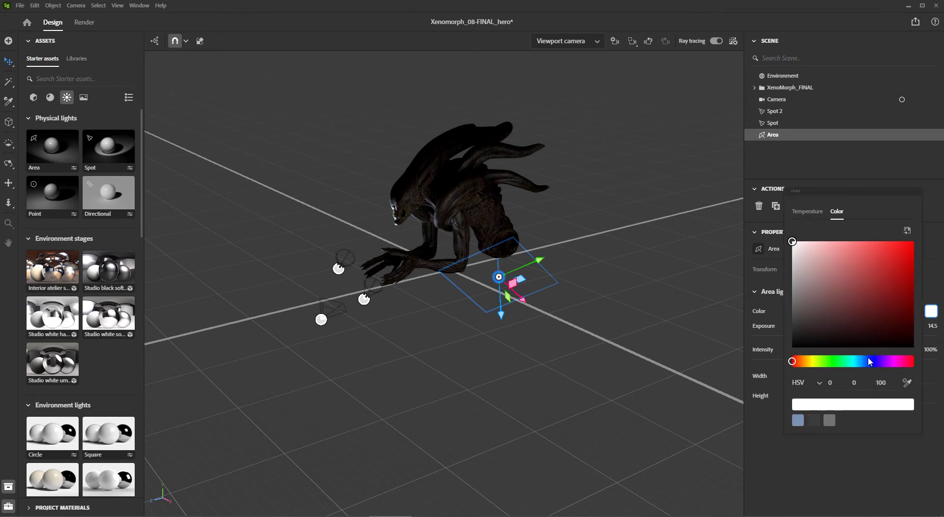
pyautogui.click(835, 264)
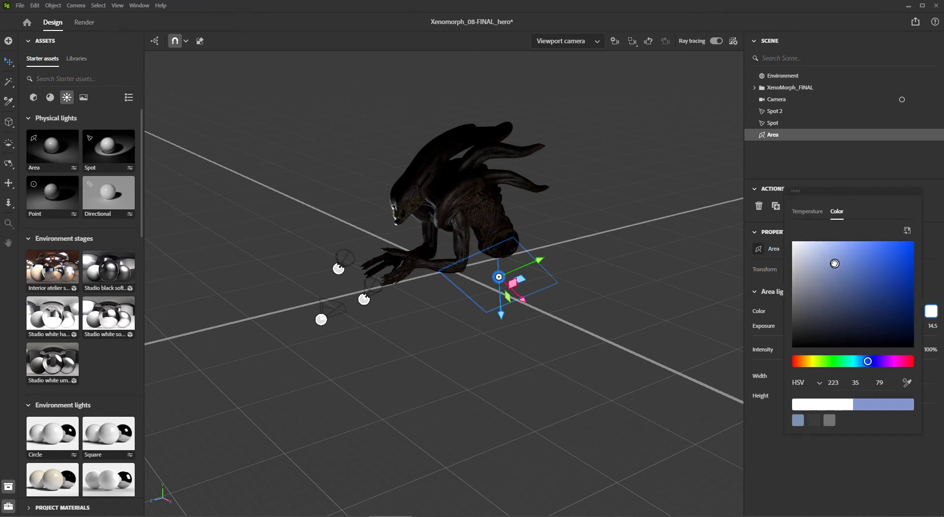
pyautogui.press('pagedown')
pyautogui.click(555, 235)
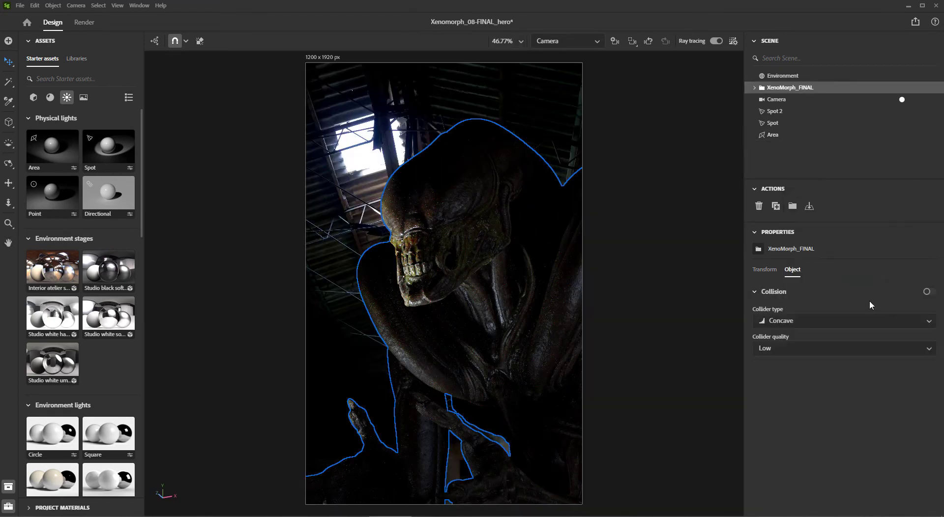
pyautogui.click(657, 118)
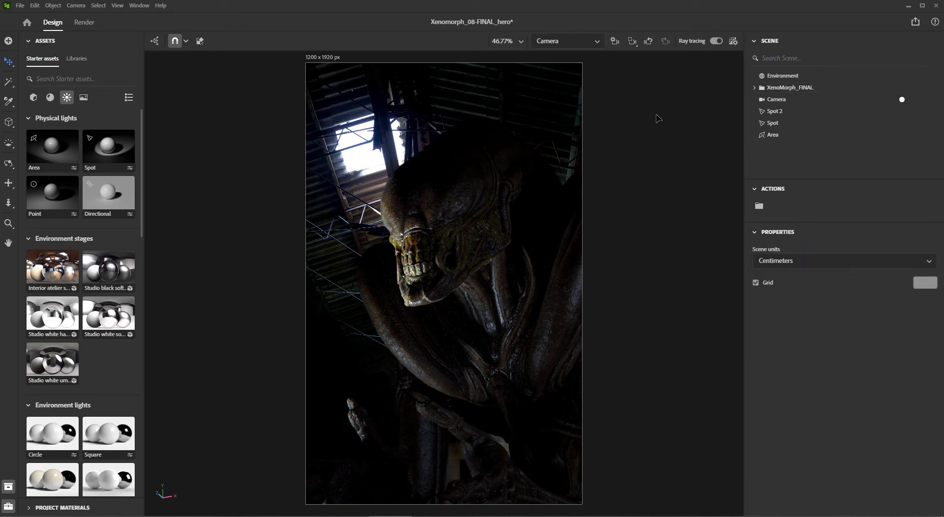
# Add another physical spot light on the creature's head, raise its exposure to 30 and move it clear of the body beside the head
pyautogui.moveTo(108, 147); pyautogui.dragTo(404, 163)
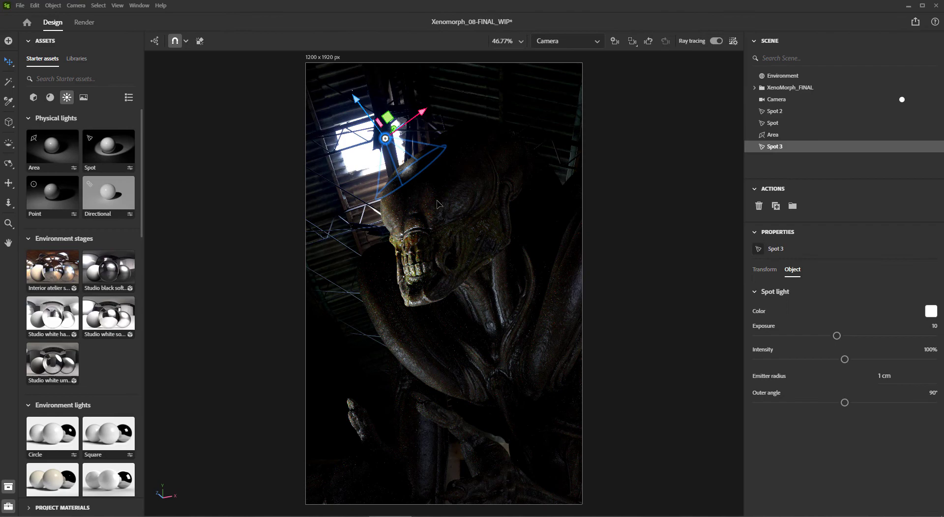
pyautogui.press('c')
pyautogui.moveTo(603, 245); pyautogui.dragTo(786, 260, button='right')
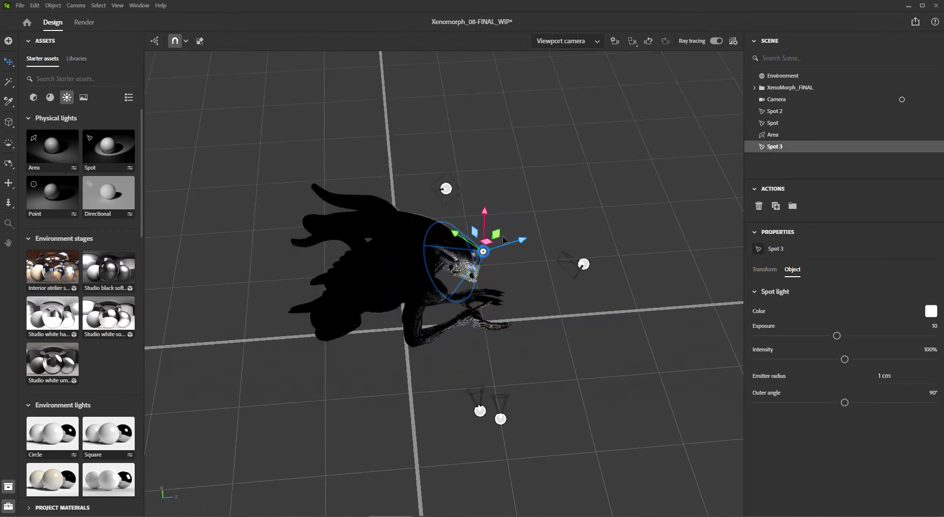
pyautogui.moveTo(524, 239); pyautogui.dragTo(295, 305)
pyautogui.press('r')
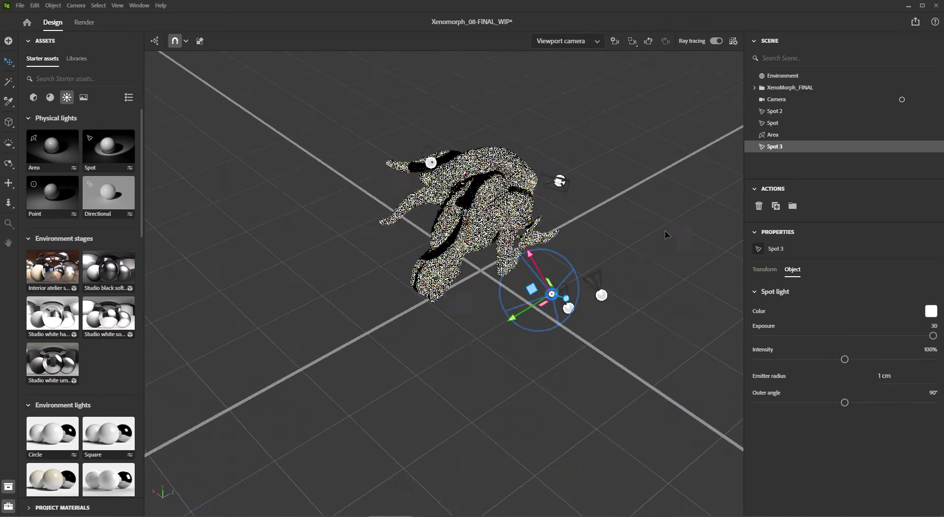
pyautogui.moveTo(512, 317); pyautogui.dragTo(591, 269)
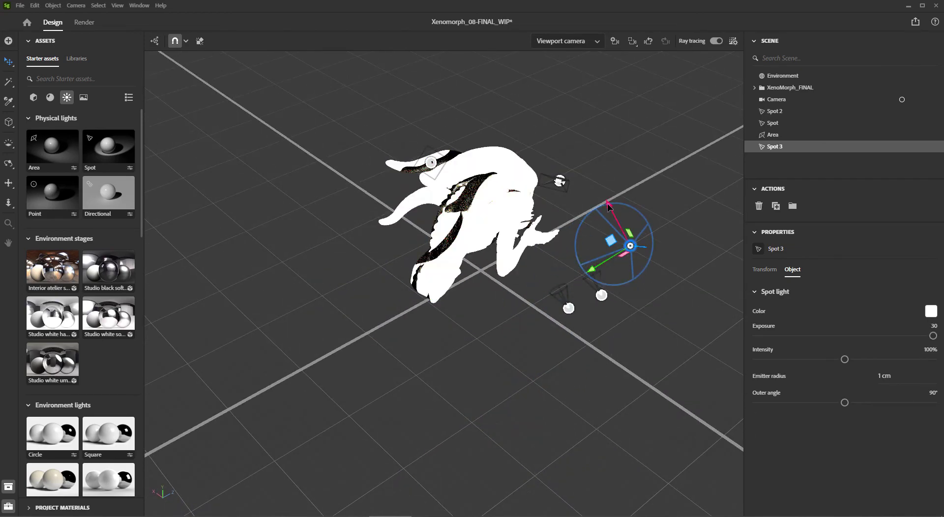
pyautogui.moveTo(608, 206); pyautogui.dragTo(546, 162)
# Narrow the new spot light's outer angle to 14° and rotate it to rim-light the head as seen from the scene camera
pyautogui.moveTo(845, 403); pyautogui.dragTo(769, 405)
pyautogui.press('e')
pyautogui.moveTo(568, 159); pyautogui.dragTo(539, 170)
pyautogui.moveTo(572, 133); pyautogui.dragTo(568, 126)
pyautogui.press('pagedown')
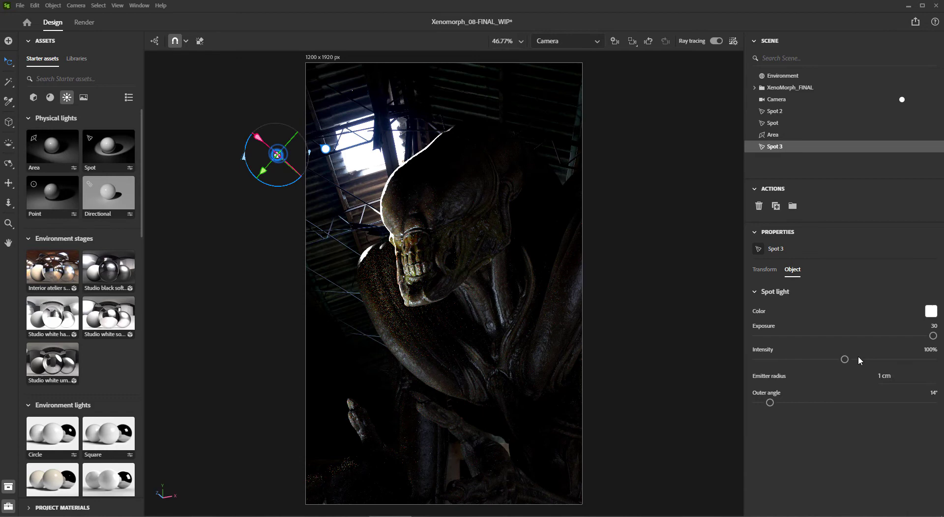
# Set the rim spot light's exposure to 22 and tint it light blue
pyautogui.click(931, 326)
pyautogui.write('22')
pyautogui.press('Return')
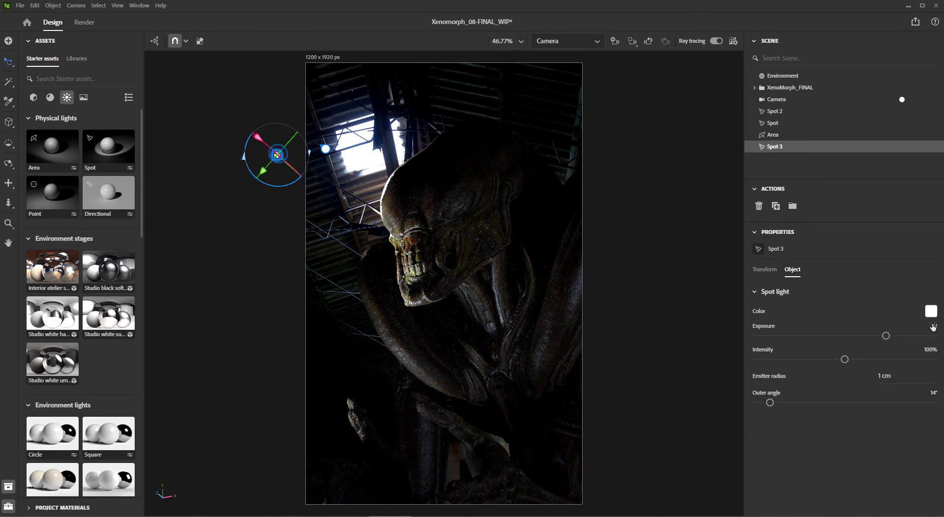
pyautogui.click(932, 315)
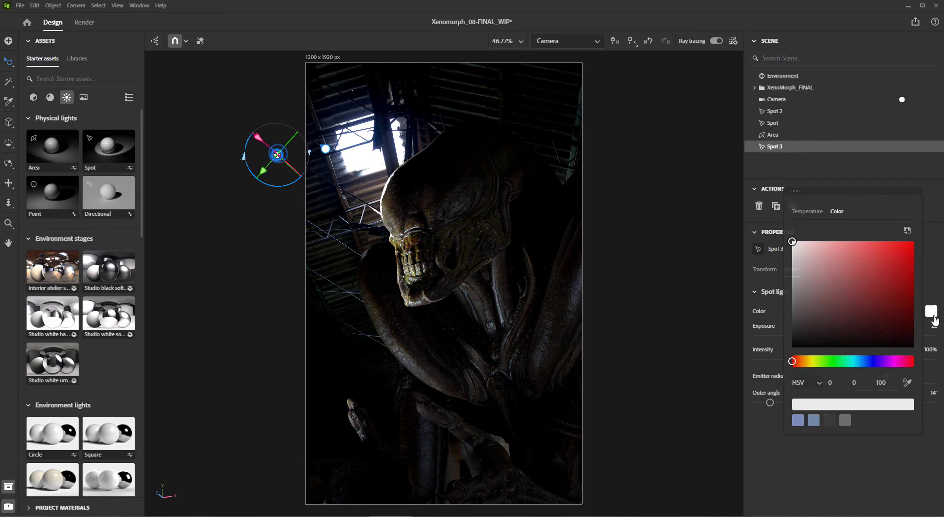
pyautogui.click(866, 361)
pyautogui.click(819, 254)
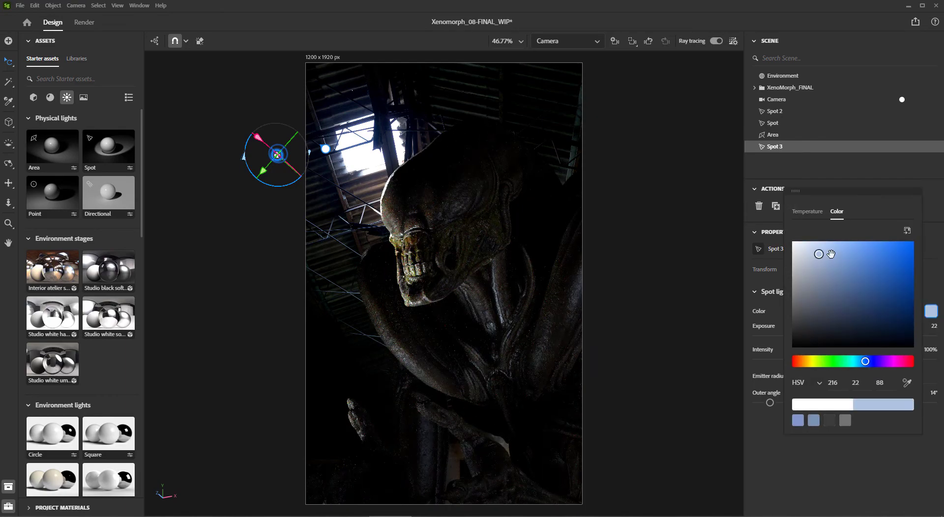
# Duplicate the rim spot light, move the copy lower beside the creature and aim it to rim-light the arms and hands
pyautogui.moveTo(387, 263)
pyautogui.mouseDown()
pyautogui.moveTo(335, 322)
pyautogui.moveTo(366, 287)
pyautogui.mouseUp()
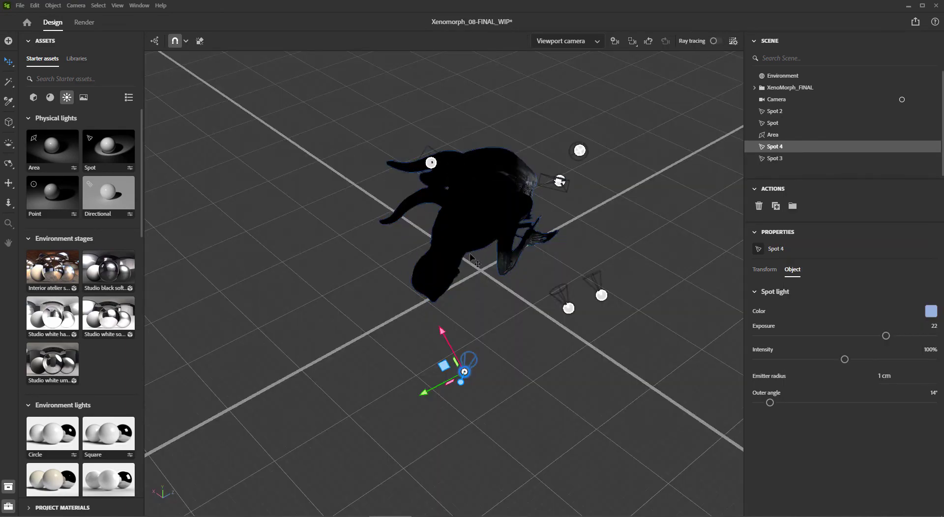
pyautogui.moveTo(426, 389); pyautogui.dragTo(497, 342)
pyautogui.moveTo(538, 393); pyautogui.dragTo(525, 366, button='right')
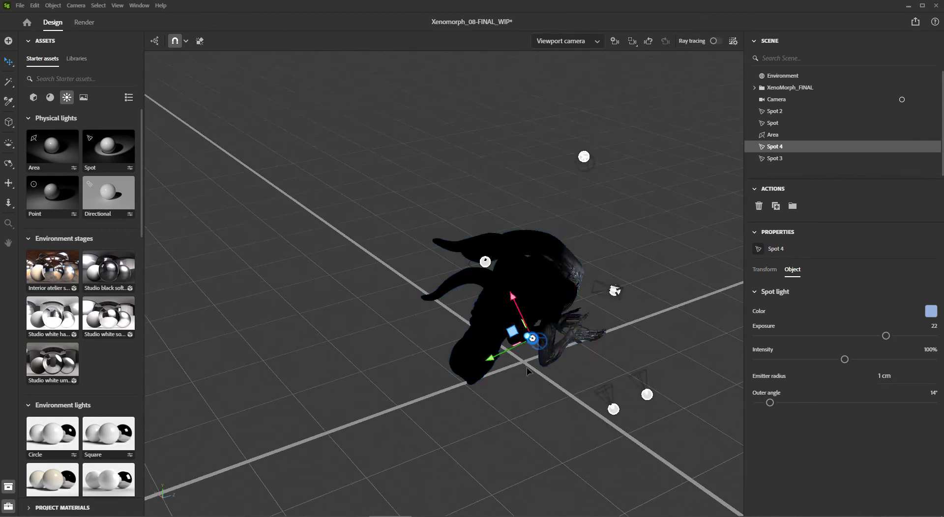
pyautogui.moveTo(512, 348); pyautogui.dragTo(542, 334)
pyautogui.moveTo(549, 298)
pyautogui.mouseDown()
pyautogui.moveTo(568, 336)
pyautogui.moveTo(565, 357)
pyautogui.mouseUp()
pyautogui.press('r')
pyautogui.press('c')
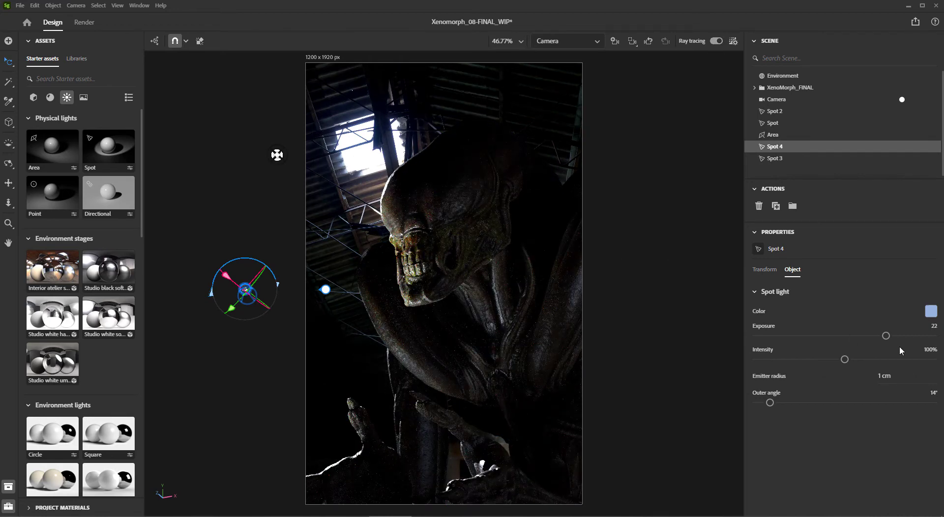
# Set the duplicated rim spot light's exposure to 18 and deselect it
pyautogui.write('18')
pyautogui.press('Return')
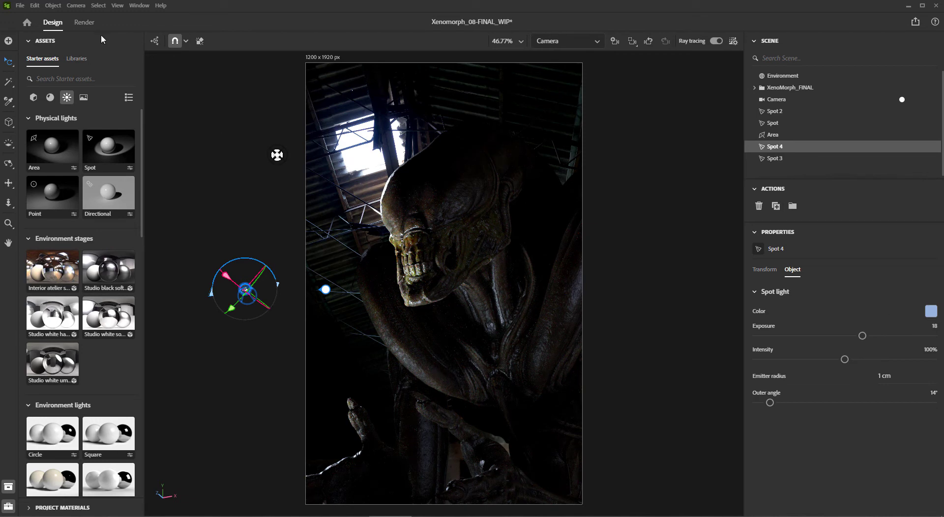
pyautogui.click(364, 69)
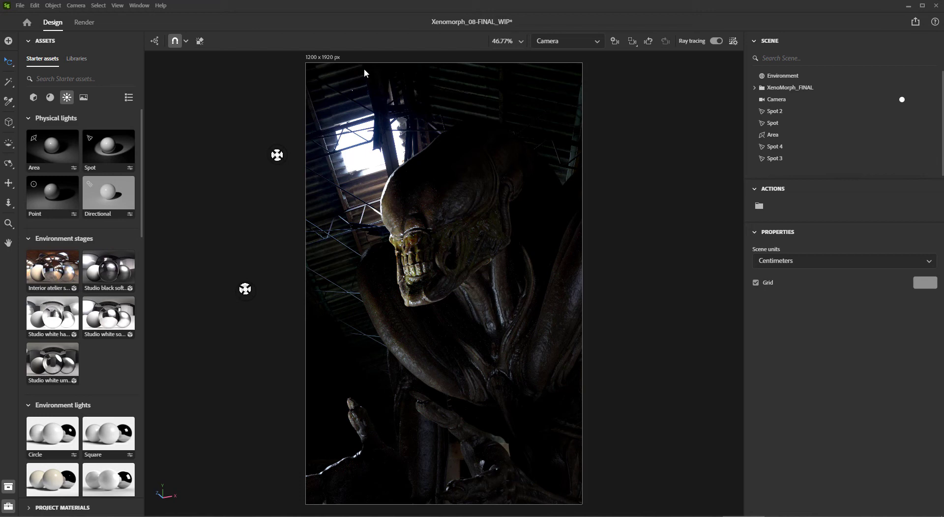
# Enable depth of field on the scene camera, focus it on the creature's teeth and set the blur amount to 24.1
pyautogui.click(777, 99)
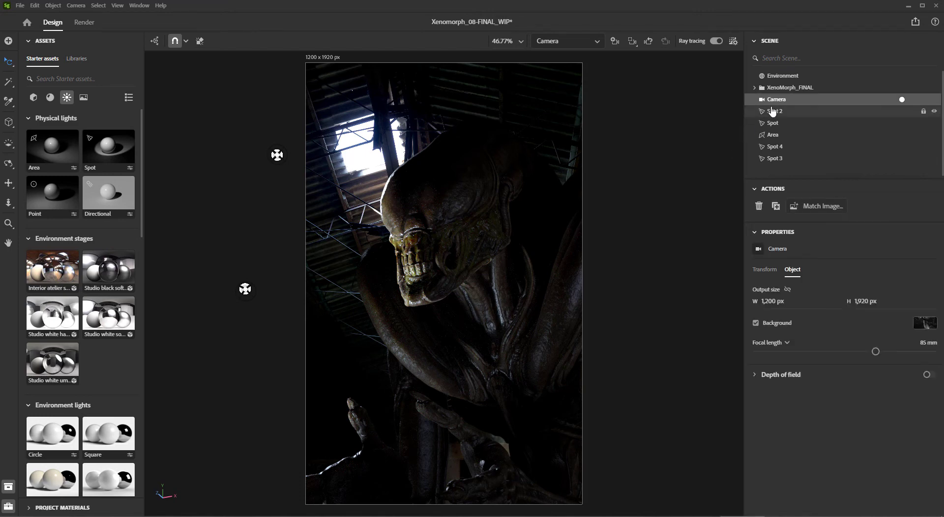
pyautogui.click(926, 374)
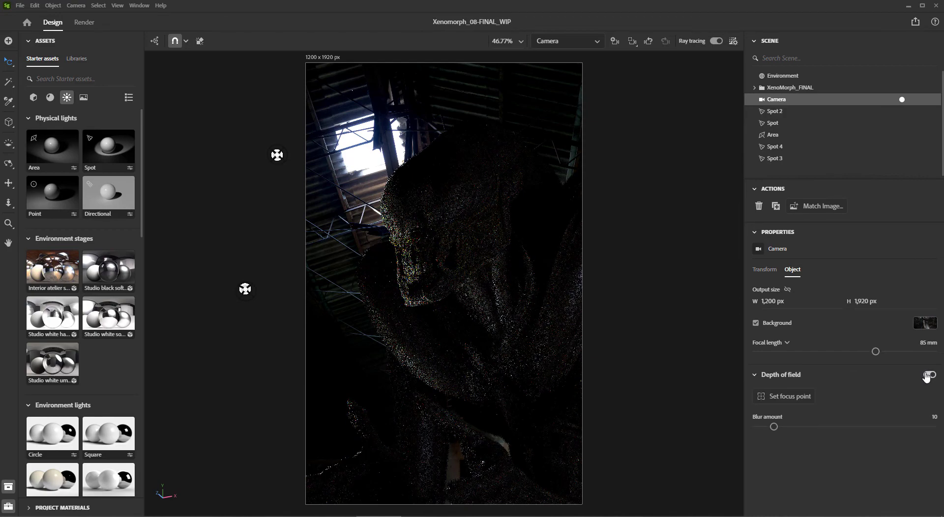
pyautogui.click(797, 399)
pyautogui.click(417, 260)
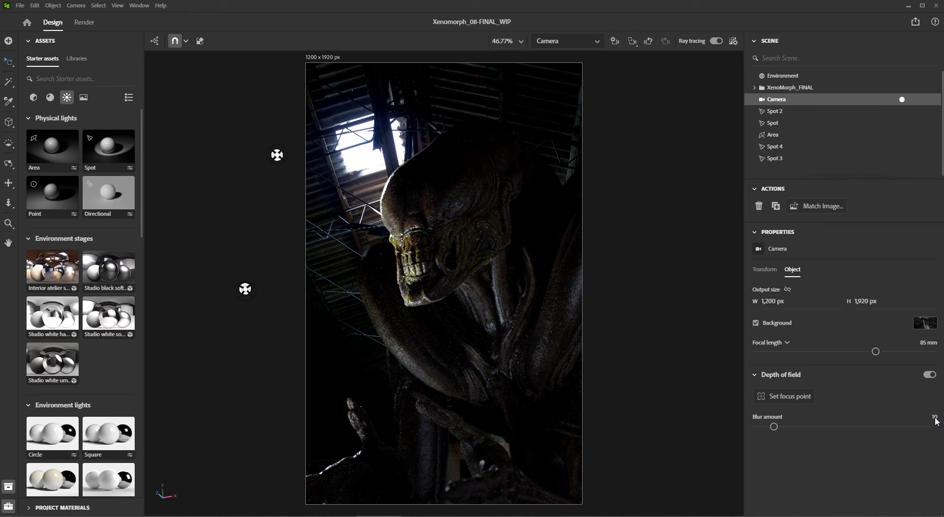
pyautogui.moveTo(781, 428); pyautogui.dragTo(781, 427)
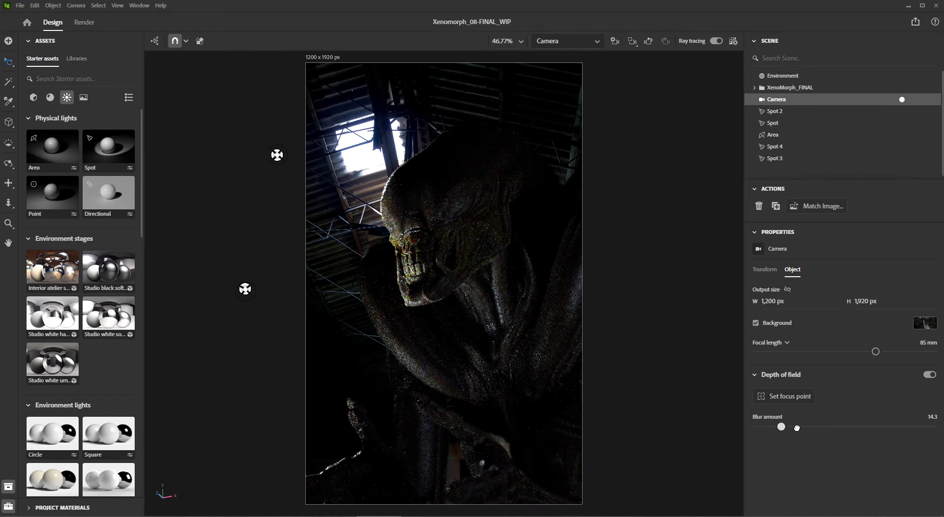
pyautogui.moveTo(797, 427); pyautogui.dragTo(799, 427)
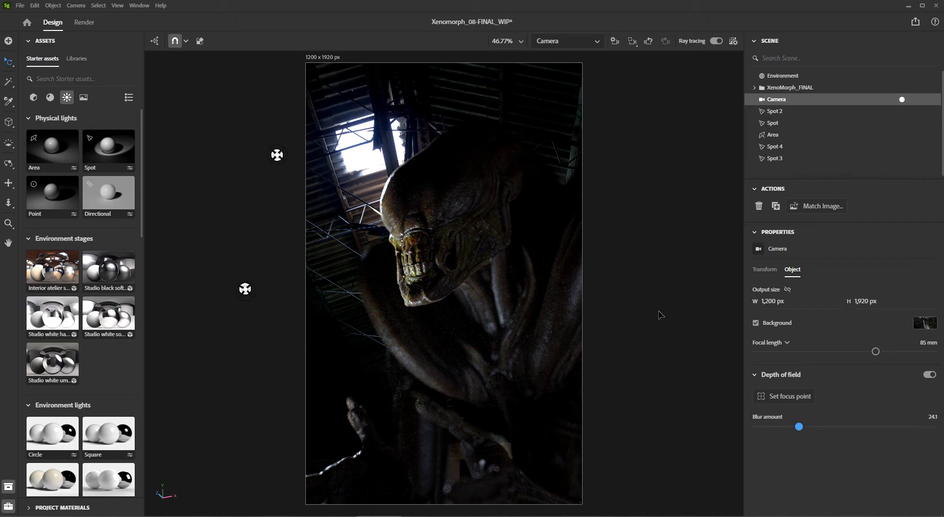
# Open the camera's background image for editing in Photoshop and apply a Gaussian Blur with a 30-pixel radius
pyautogui.click(924, 324)
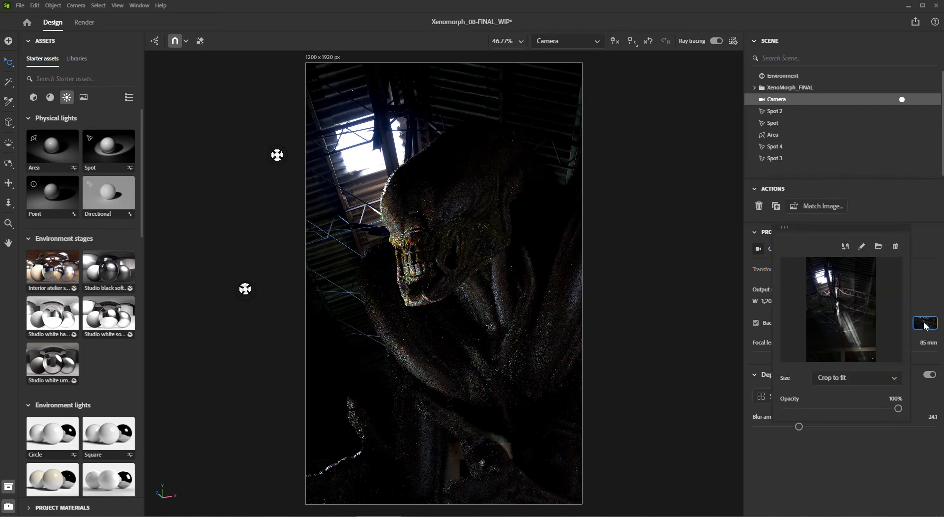
pyautogui.click(862, 249)
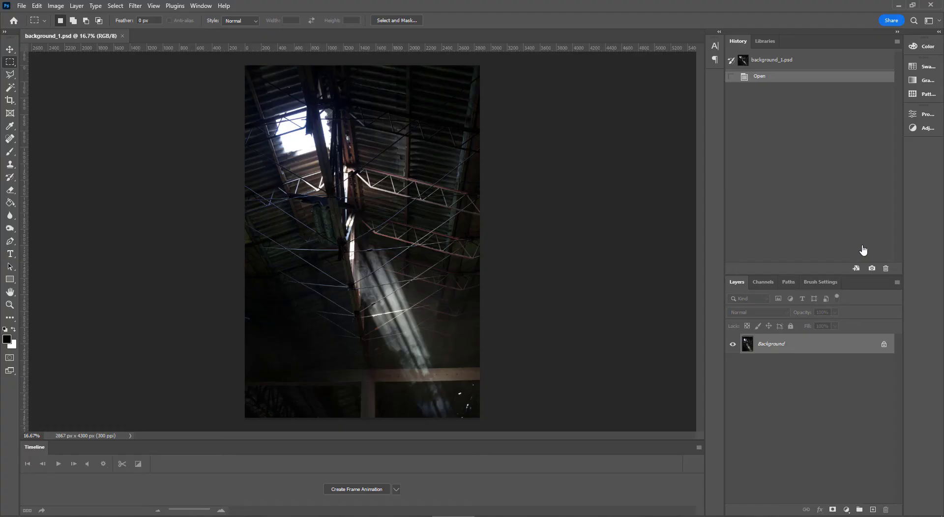
pyautogui.click(135, 5)
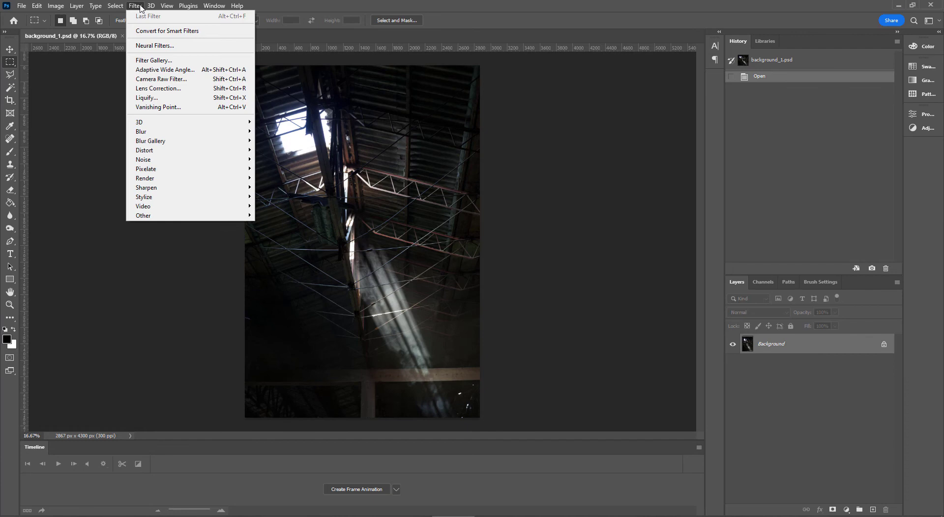
pyautogui.moveTo(153, 131)
pyautogui.click(281, 168)
pyautogui.moveTo(435, 244)
pyautogui.mouseDown()
pyautogui.moveTo(415, 246)
pyautogui.moveTo(423, 246)
pyautogui.mouseUp()
pyautogui.write('15')
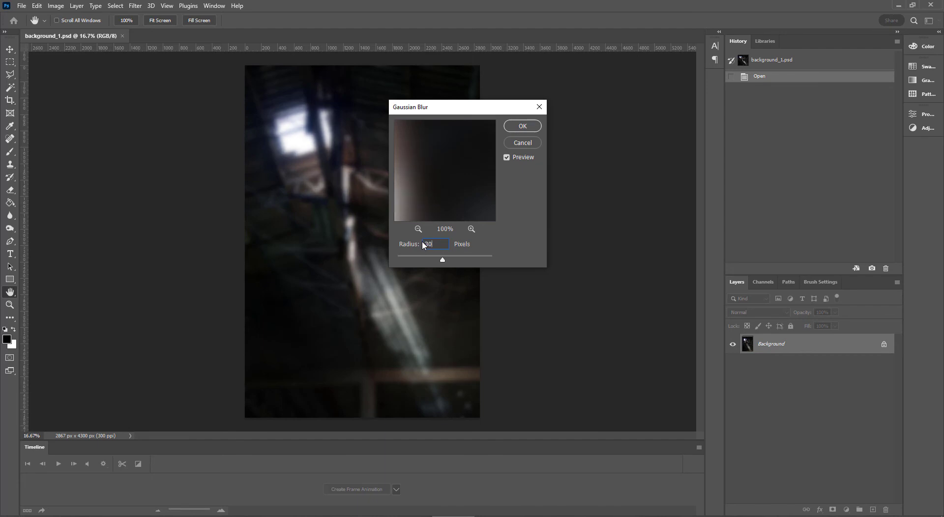
pyautogui.click(529, 127)
# Save the blurred background image, return to Stager and close the background image settings
pyautogui.click(21, 6)
pyautogui.click(54, 127)
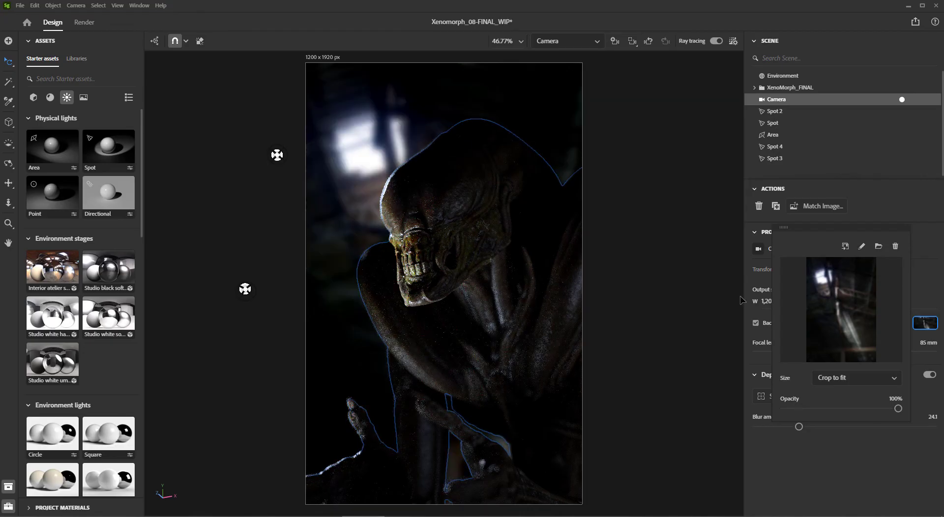
pyautogui.click(740, 391)
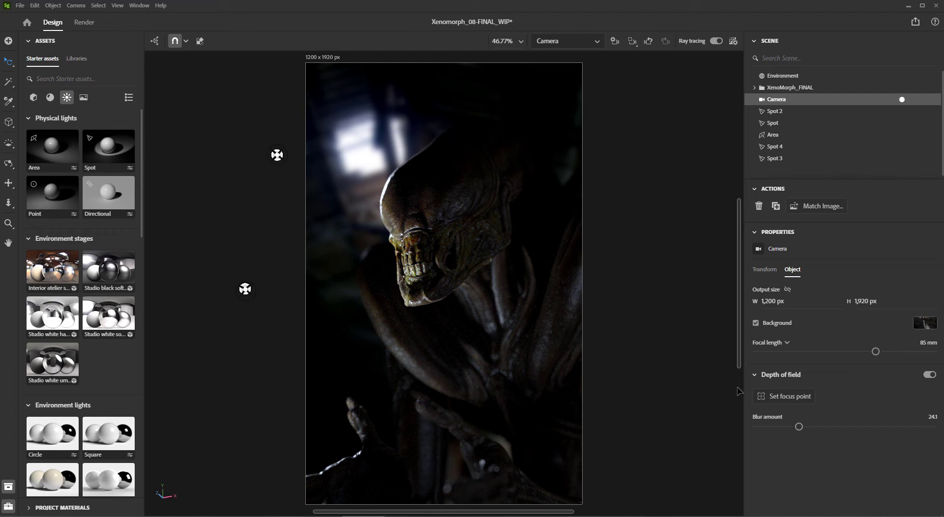
# Check the render and export settings, save the scene and return to the design workspace
pyautogui.click(84, 22)
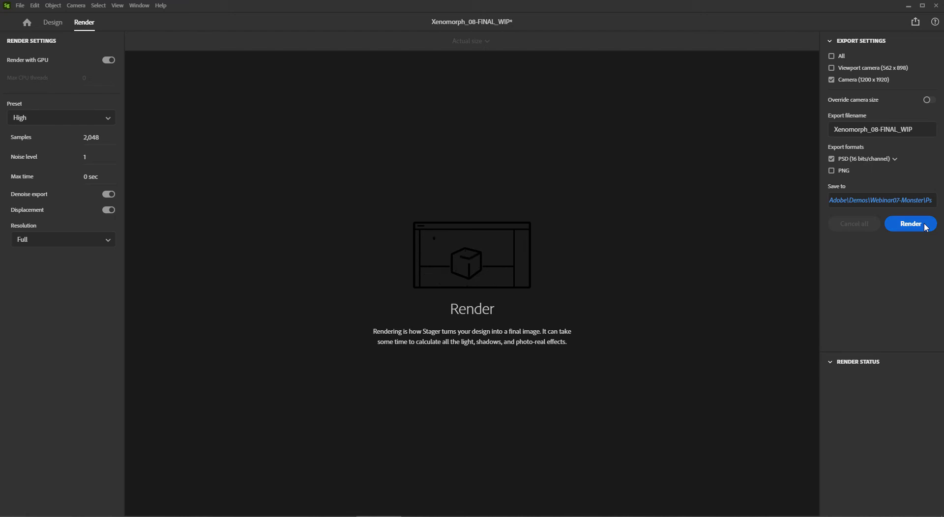
pyautogui.hotkey('ctrl', 's')
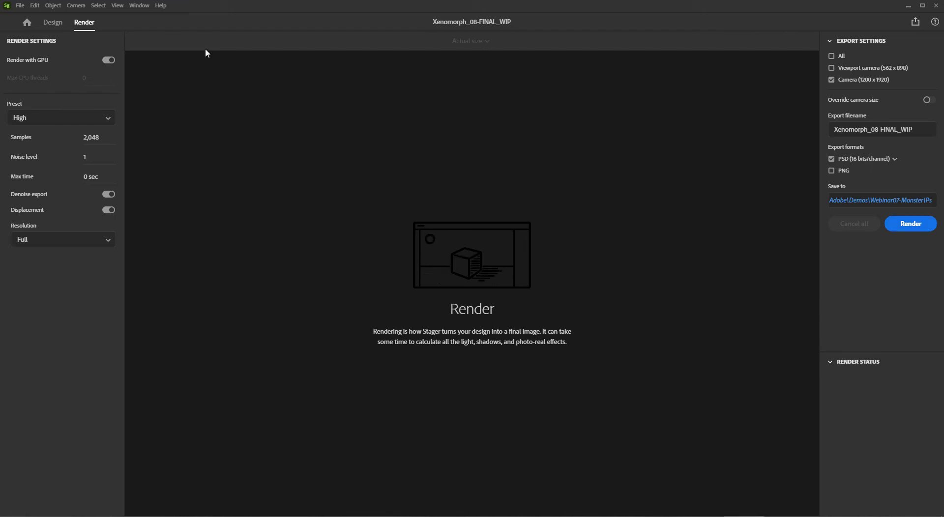
pyautogui.click(53, 23)
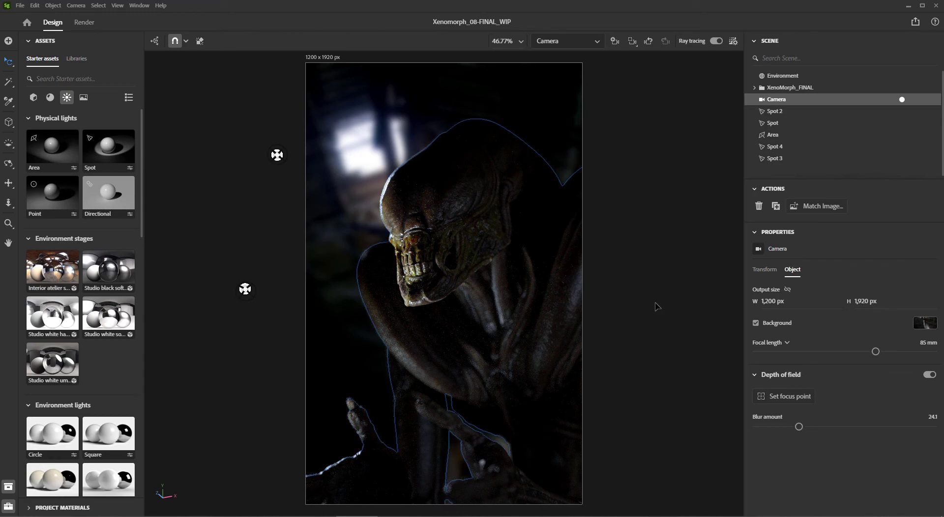
# Delete all the physical spot and area lights from the scene and turn off ray tracing
pyautogui.click(778, 112)
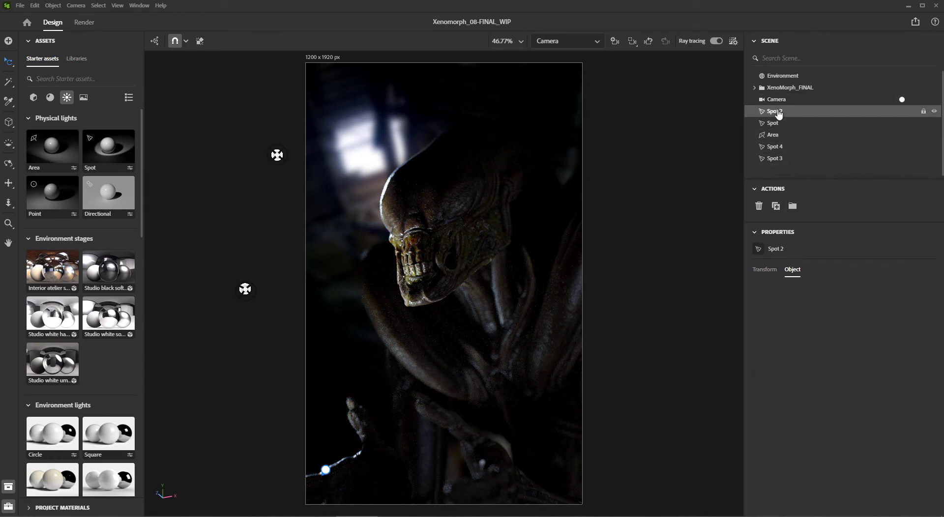
pyautogui.press('Delete')
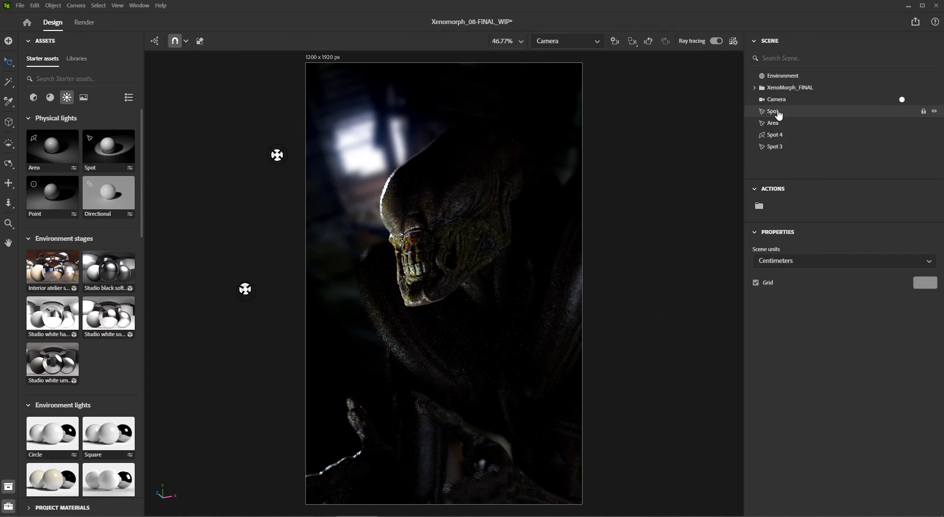
pyautogui.click(780, 112)
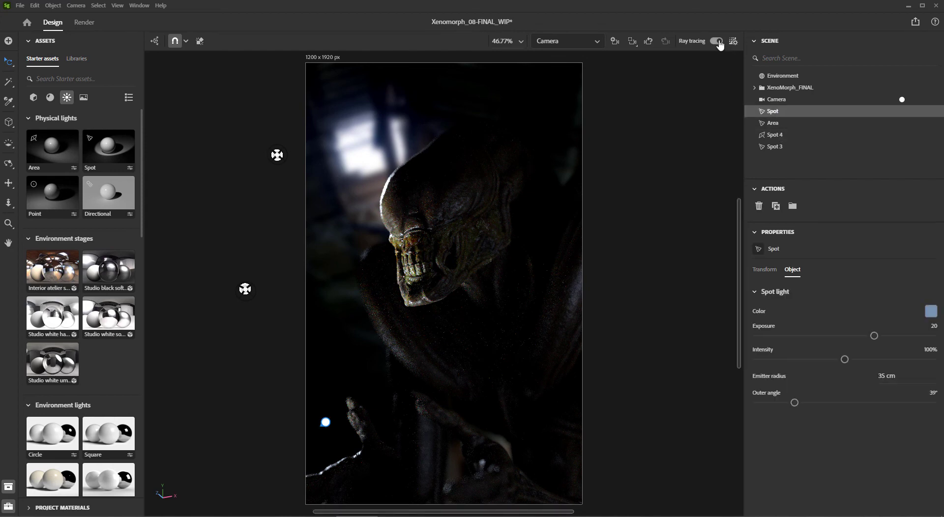
pyautogui.keyDown('shift'); pyautogui.click(781, 146); pyautogui.keyUp('shift')
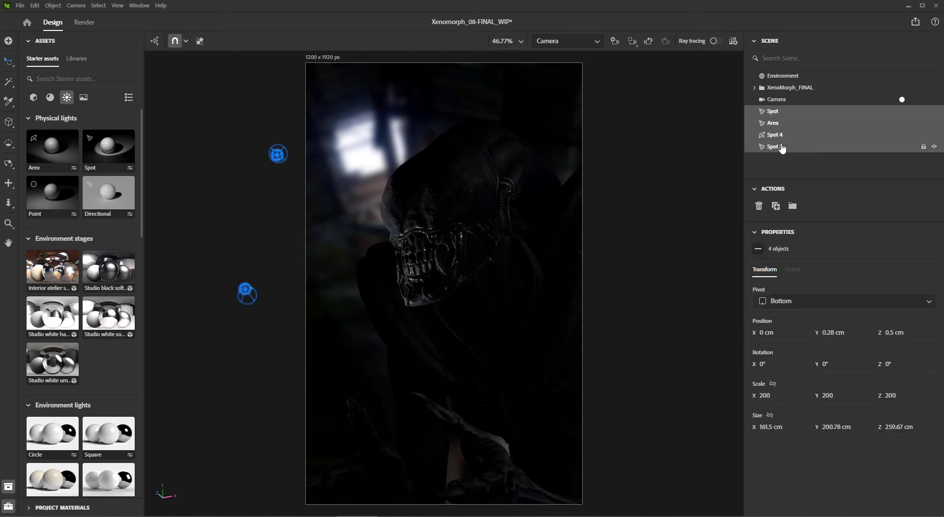
pyautogui.press('Delete')
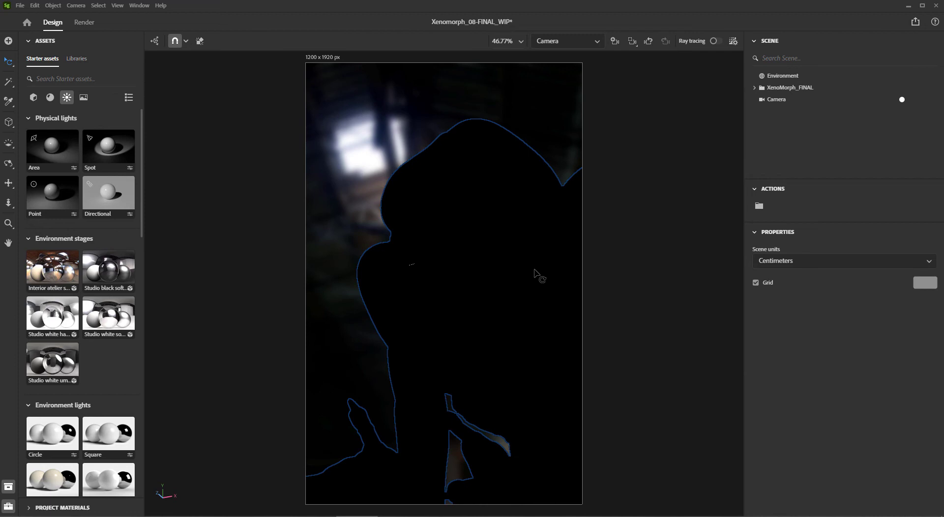
# Run Match Image on the camera to create multiple lights without setting the output size, and turn ray tracing back on
pyautogui.click(802, 102)
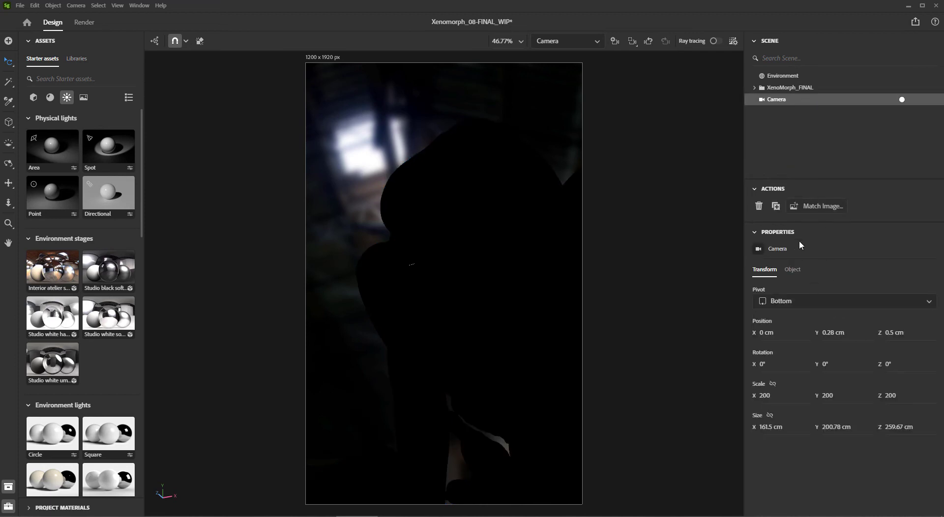
pyautogui.click(792, 270)
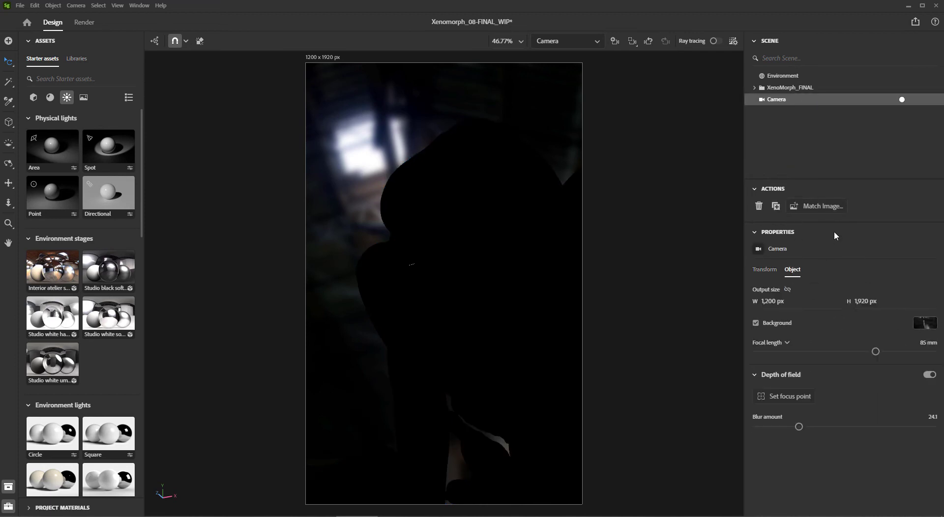
pyautogui.click(821, 207)
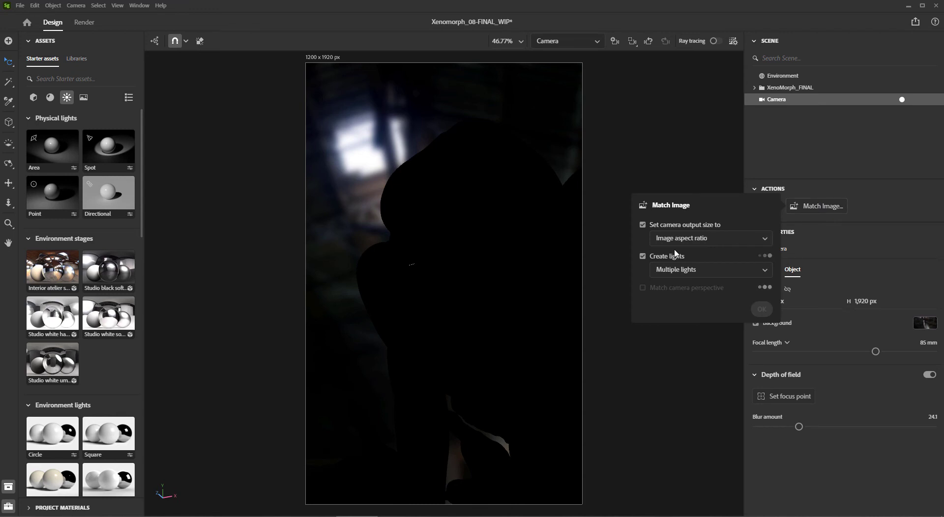
pyautogui.click(642, 225)
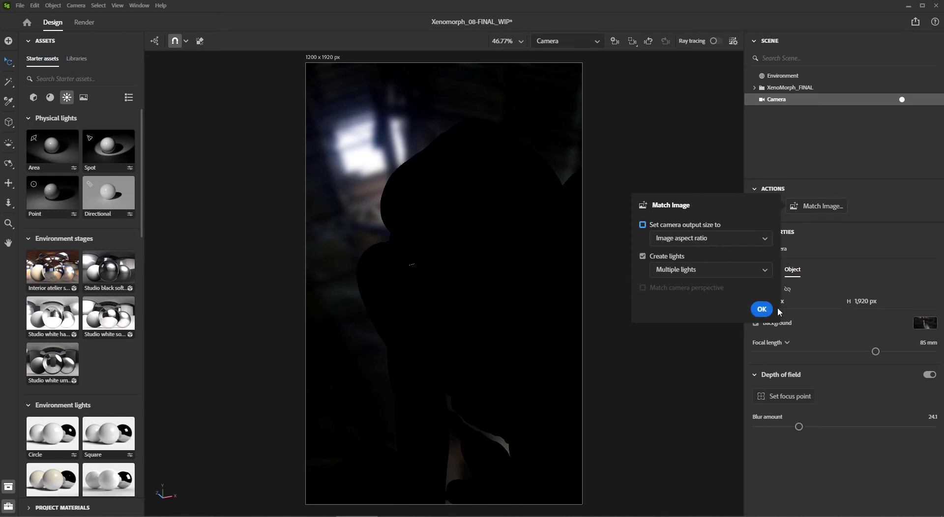
pyautogui.click(761, 309)
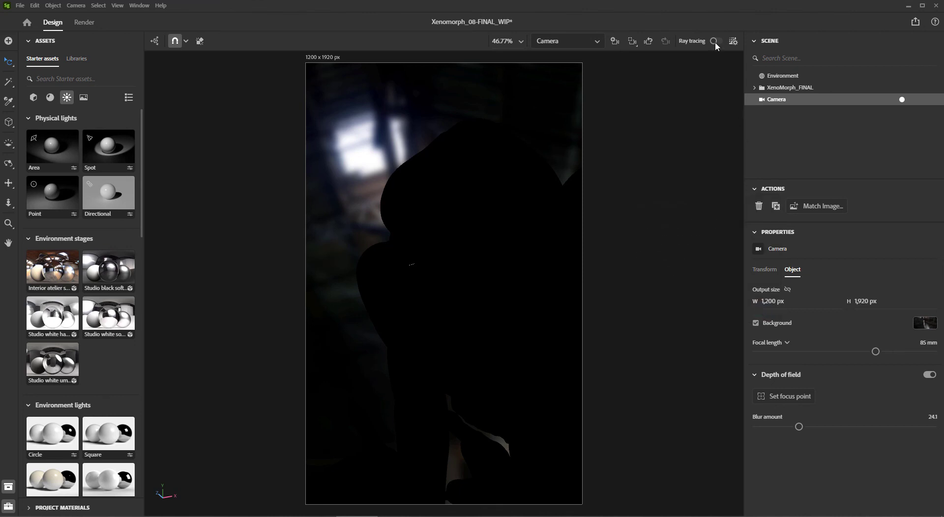
pyautogui.hotkey('ctrl', 's')
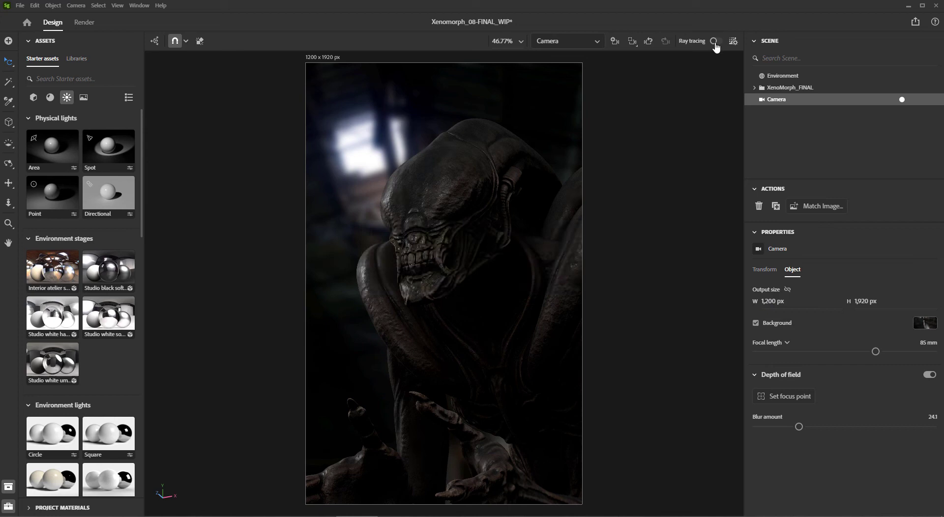
pyautogui.click(716, 41)
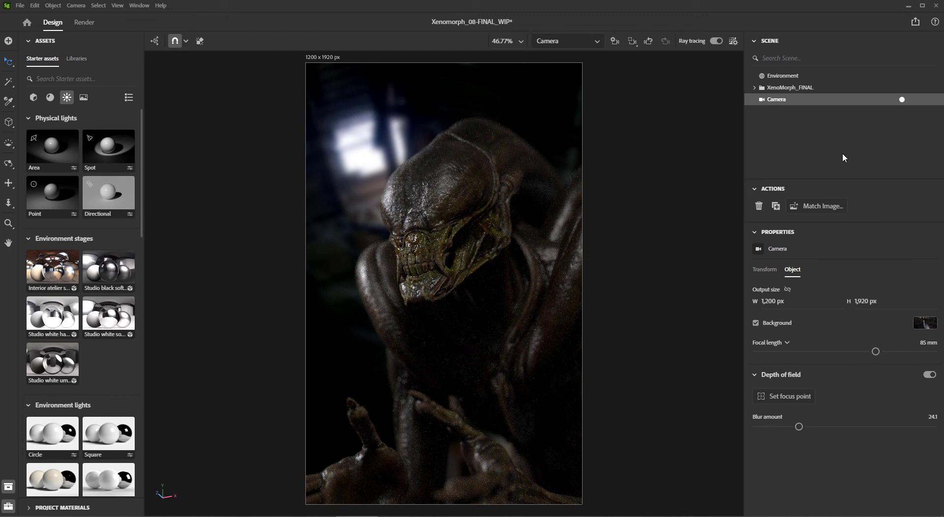
# Set the intensity of the environment's Environment light to 250% and switch to the render workspace
pyautogui.click(791, 76)
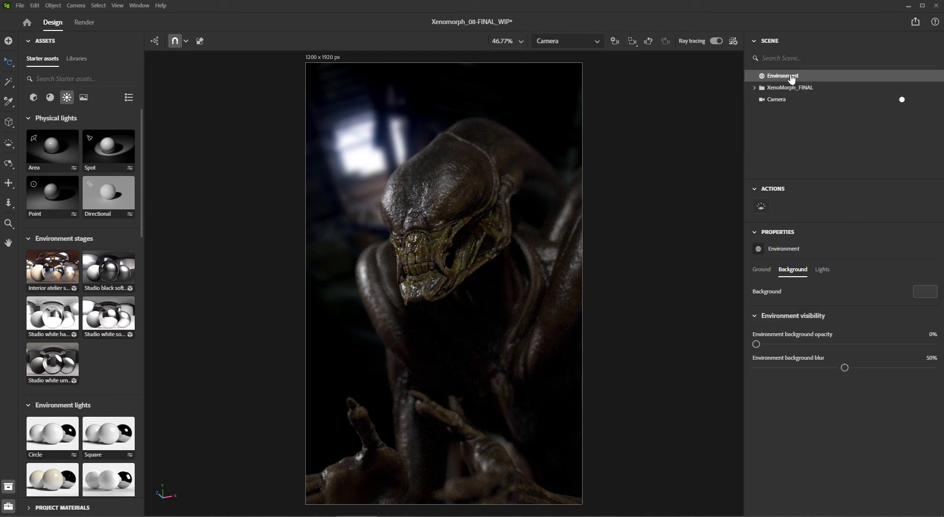
pyautogui.click(823, 272)
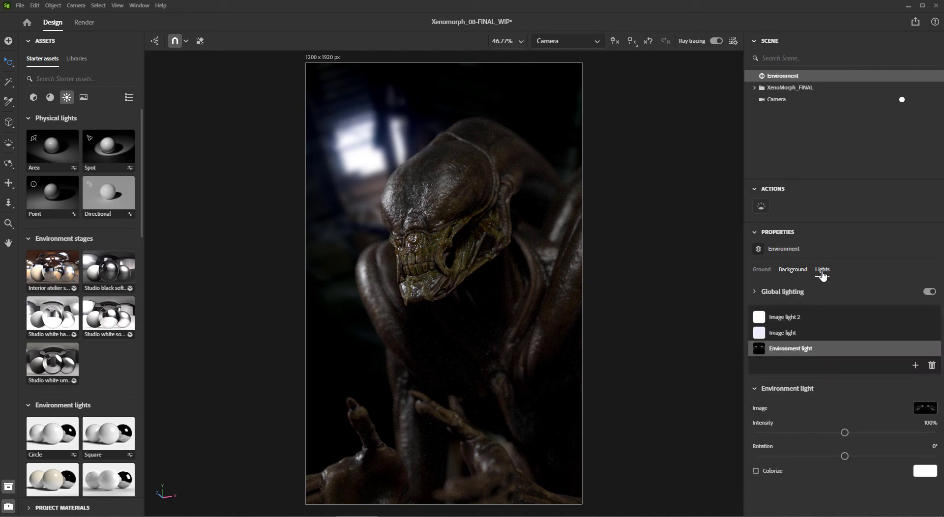
pyautogui.click(930, 422)
pyautogui.write('250')
pyautogui.press('Return')
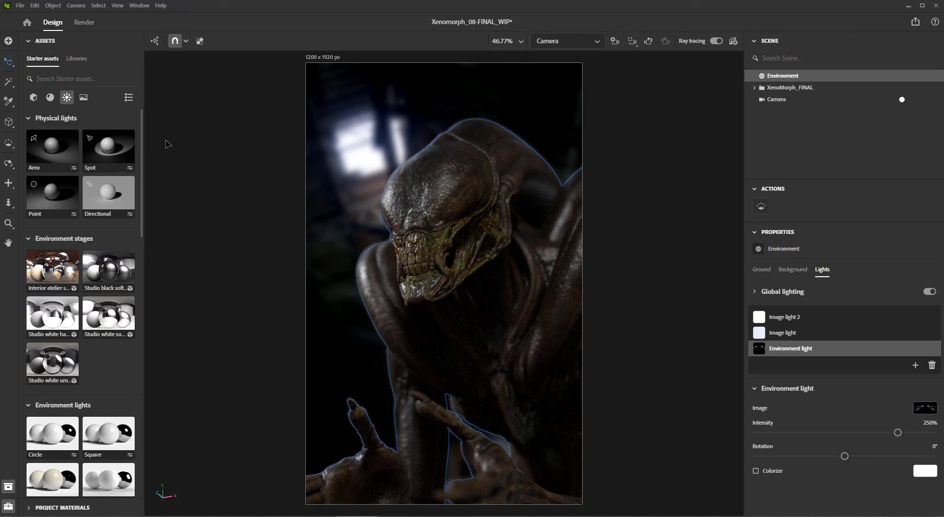
pyautogui.click(85, 23)
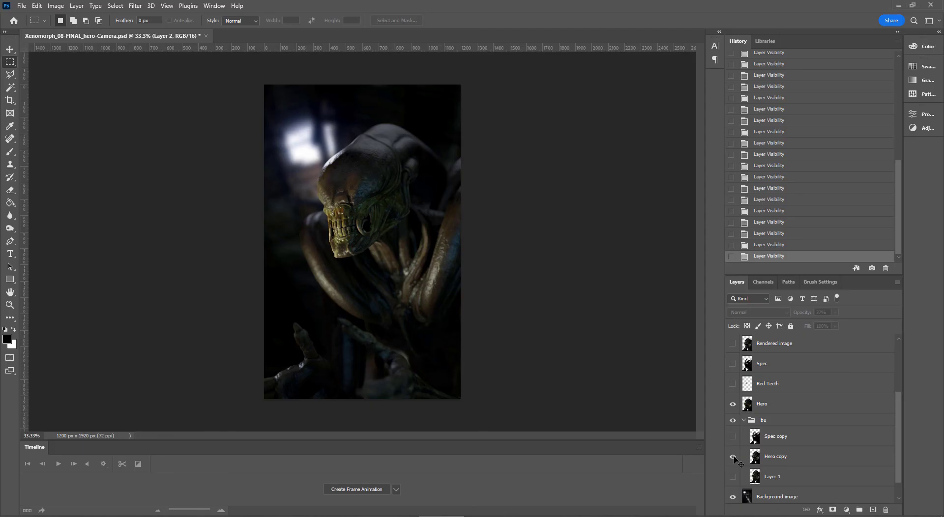
# In the rendered PSD in Photoshop, hide the Hero copy layer and compare the image with the Hero layer hidden and shown, leaving Hero visible
pyautogui.click(733, 457)
pyautogui.click(733, 404)
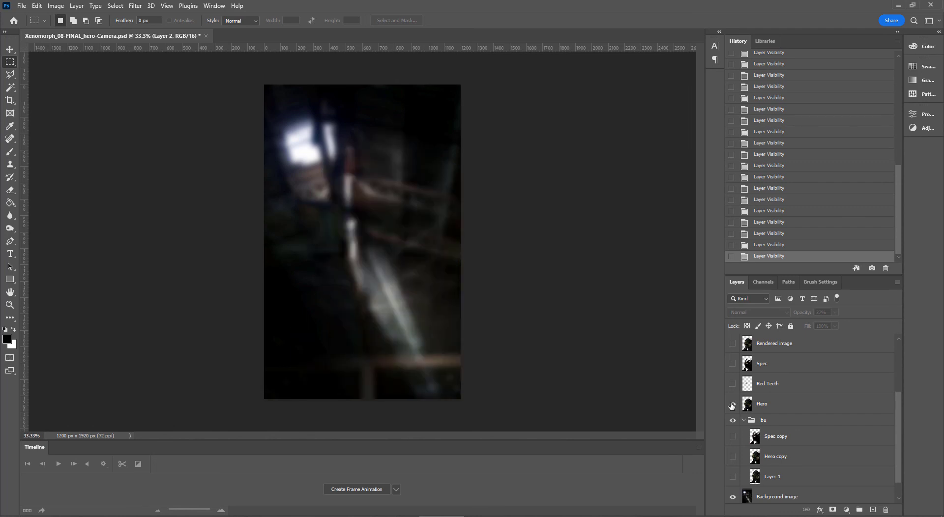
pyautogui.click(732, 404)
pyautogui.click(733, 404)
pyautogui.click(733, 404)
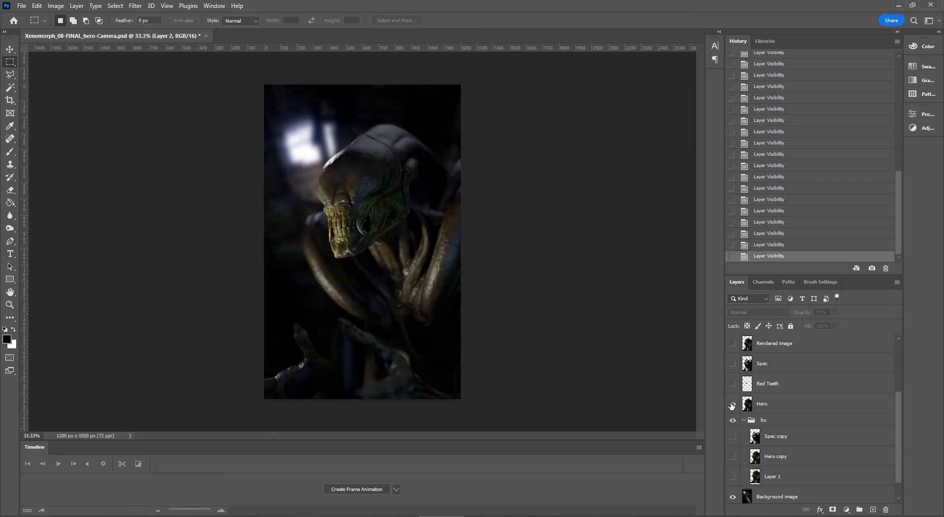
pyautogui.click(732, 404)
pyautogui.click(732, 404)
pyautogui.scroll(2, 762, 413)
pyautogui.scroll(2, 762, 413)
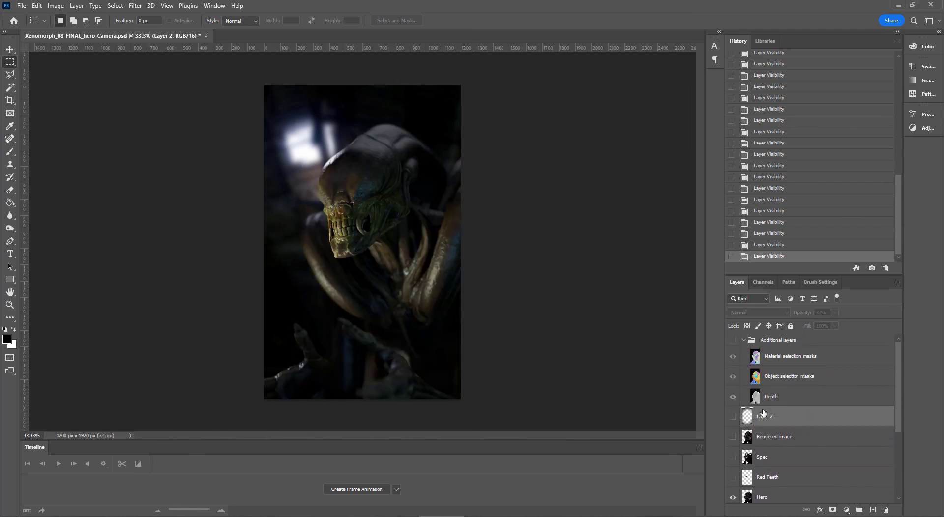
# View the material selection mask, object selection mask and depth layers in turn, then hide the Additional layers group
pyautogui.click(732, 356)
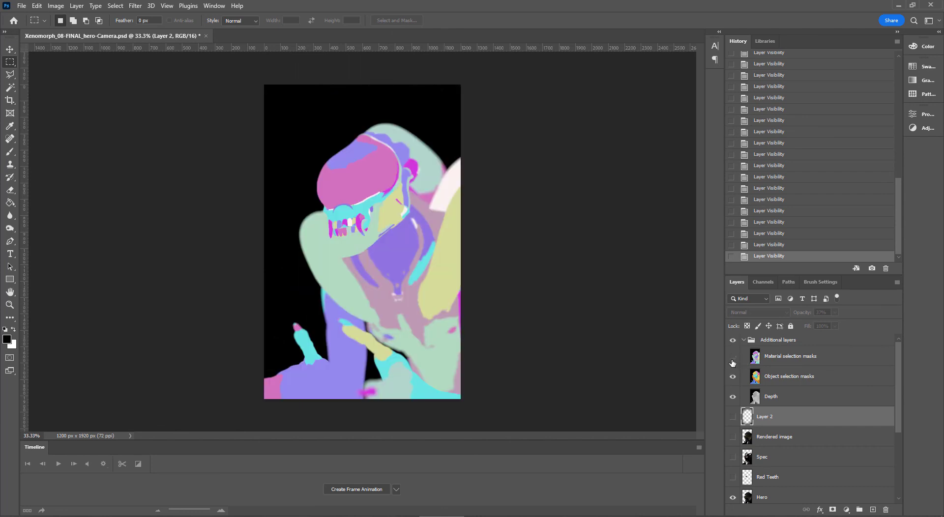
pyautogui.click(732, 363)
pyautogui.click(733, 378)
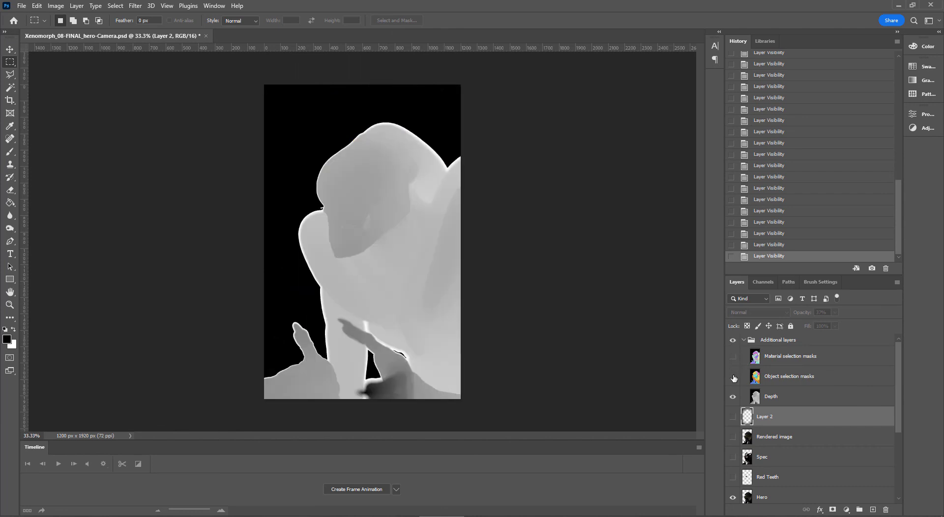
pyautogui.click(732, 397)
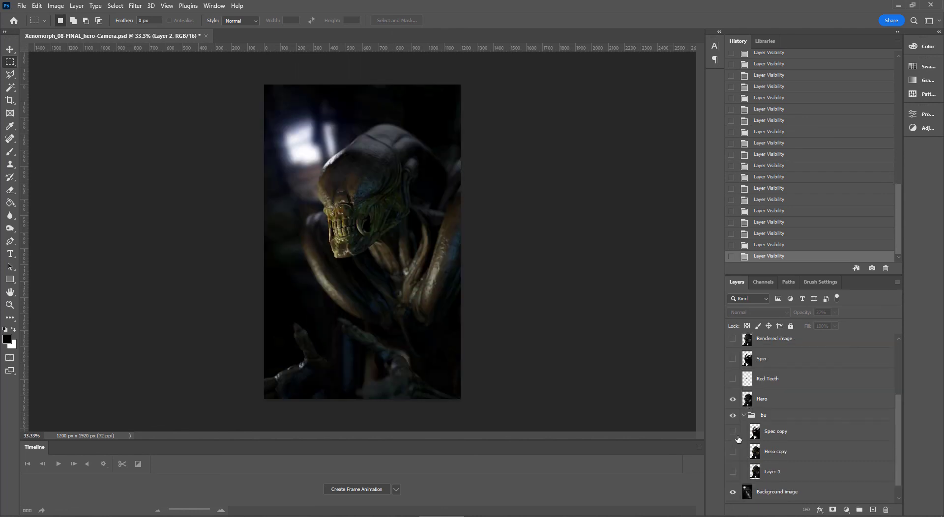
# Show the Hero copy layer in the bu group and compare the image with Hero hidden and shown, leaving Hero visible
pyautogui.scroll(-4, 735, 457)
pyautogui.click(732, 411)
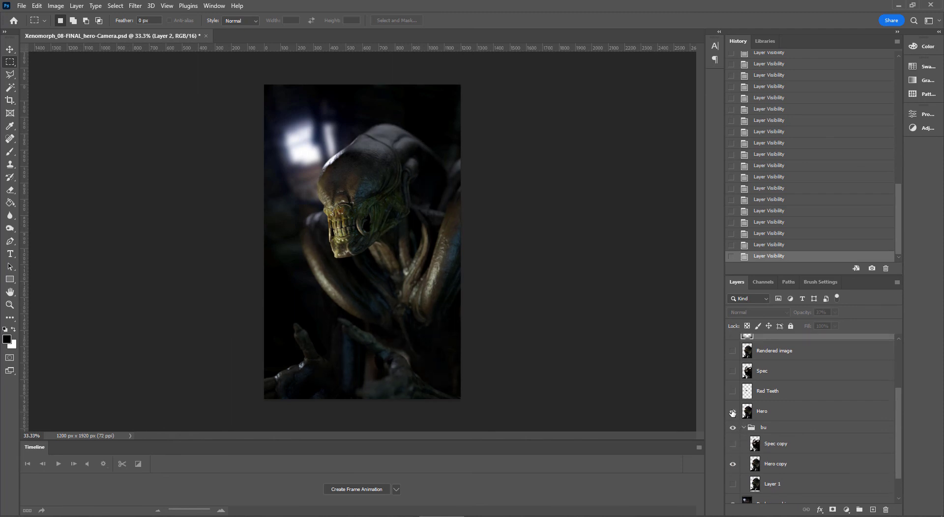
pyautogui.click(733, 412)
pyautogui.click(732, 412)
pyautogui.click(732, 411)
pyautogui.click(732, 412)
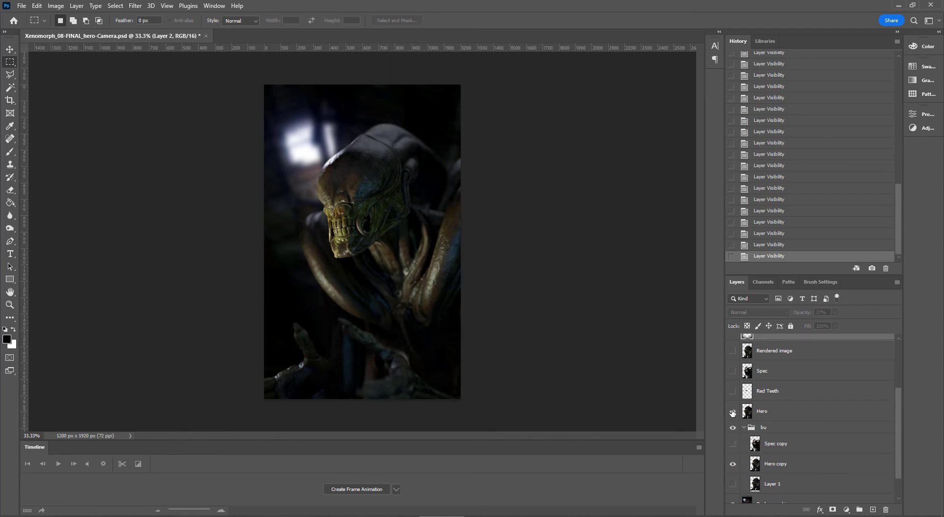
pyautogui.click(732, 412)
pyautogui.click(733, 411)
pyautogui.scroll(1, 763, 452)
pyautogui.scroll(1, 763, 453)
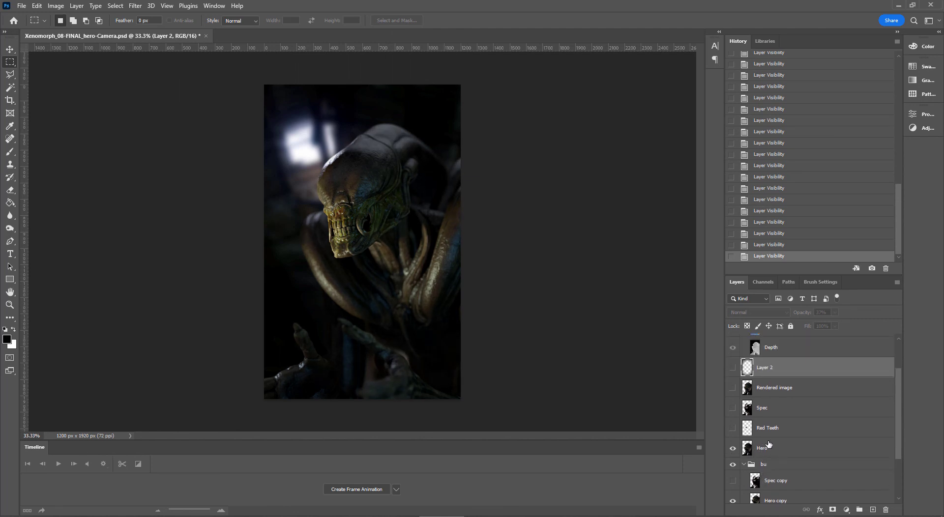
# Show the Spec layer and Layer 2 above the Hero layer in the composite
pyautogui.click(731, 409)
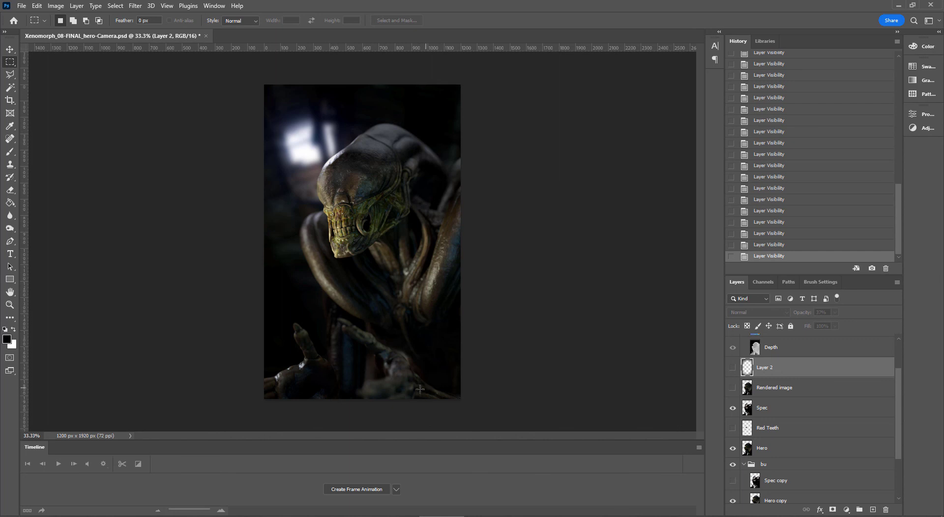
pyautogui.click(733, 368)
pyautogui.click(733, 368)
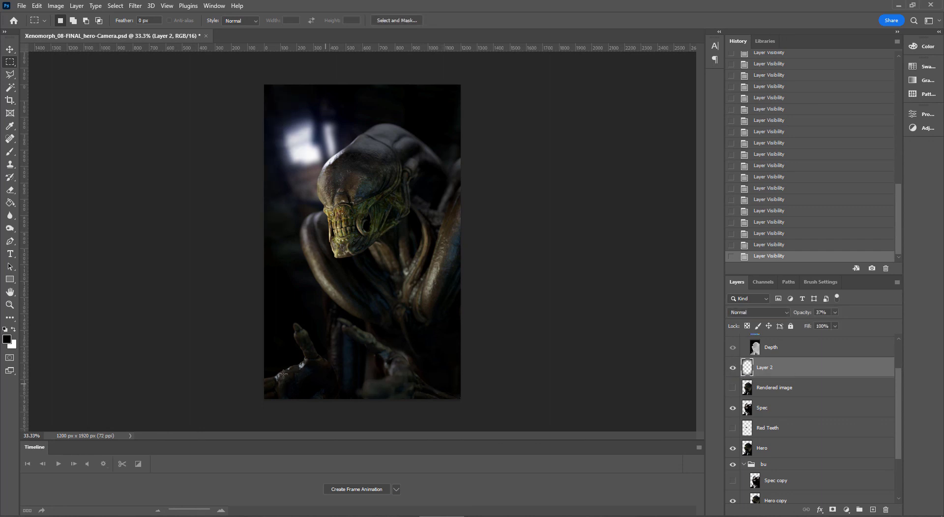